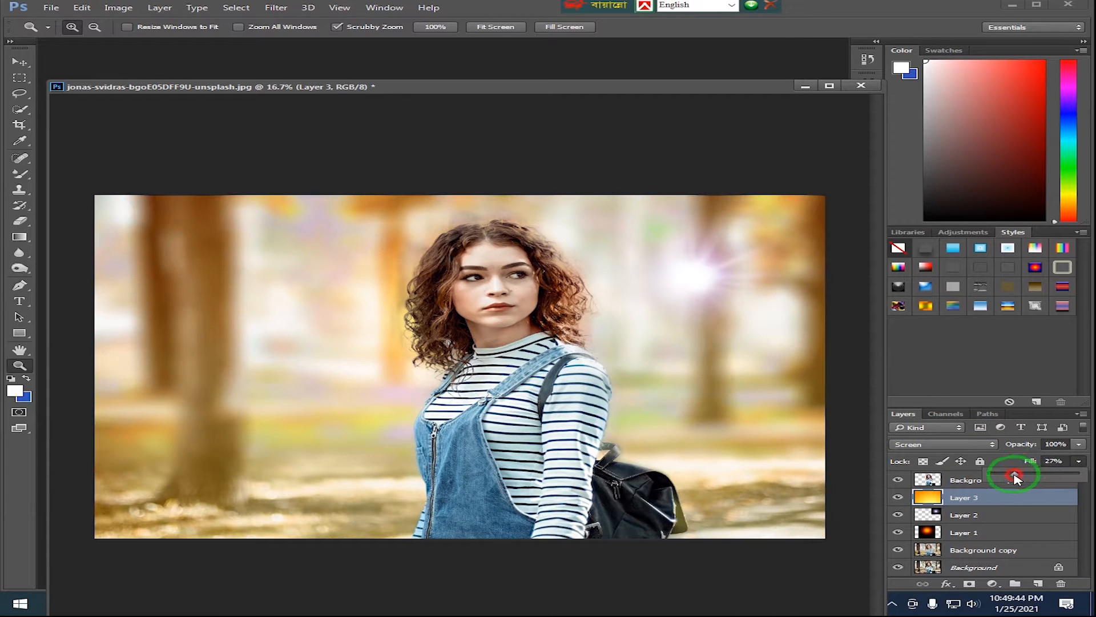
Compare the photo with Layer 3's orange overlay switched off and on.
alt+click(481, 361)
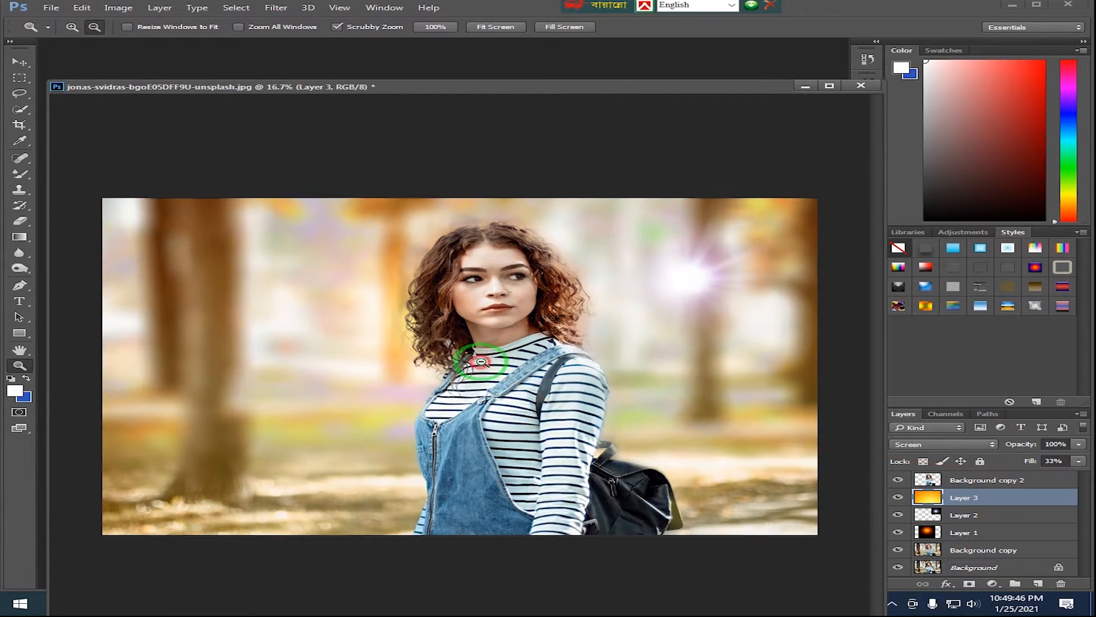
click(583, 384)
click(900, 498)
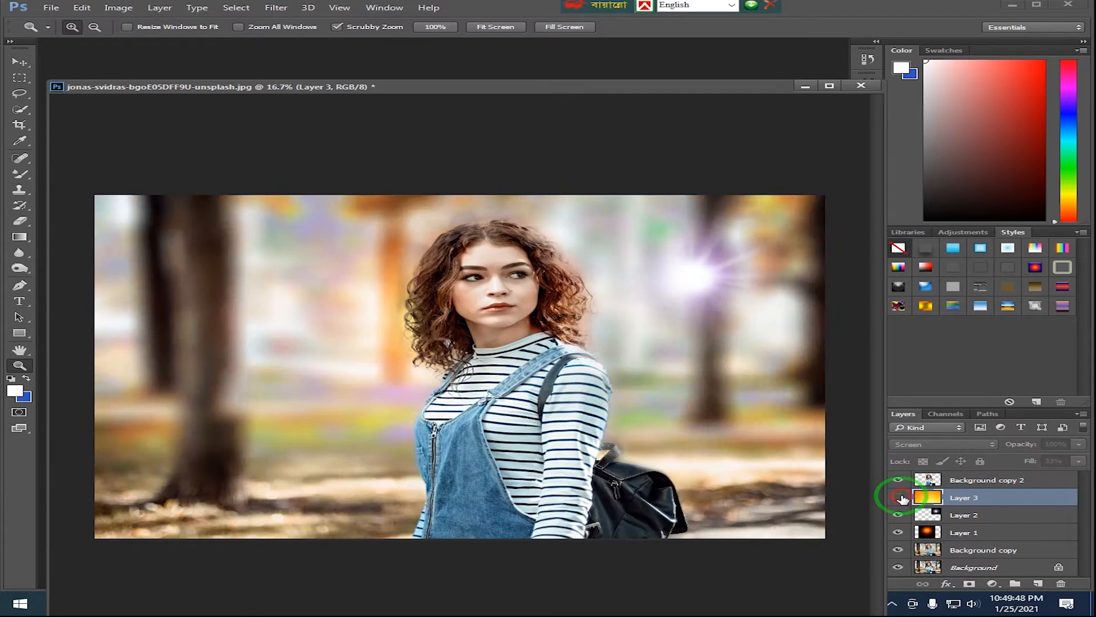
click(899, 498)
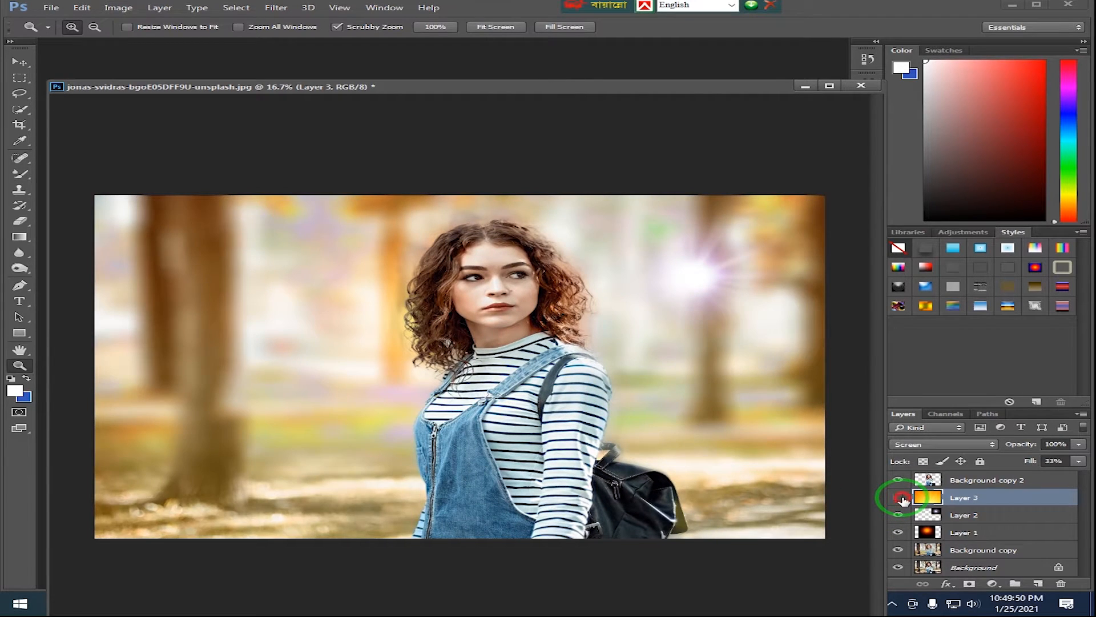
click(899, 497)
click(900, 497)
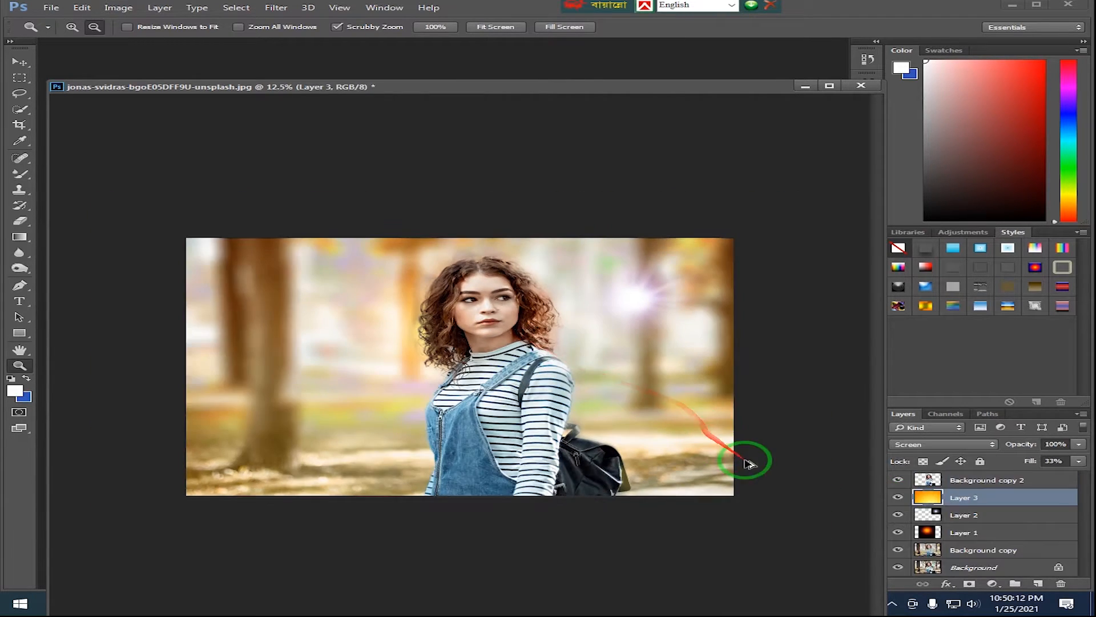
Compare the blurred and sharp backgrounds by switching the visibility of the Background copy layer.
click(898, 550)
click(898, 550)
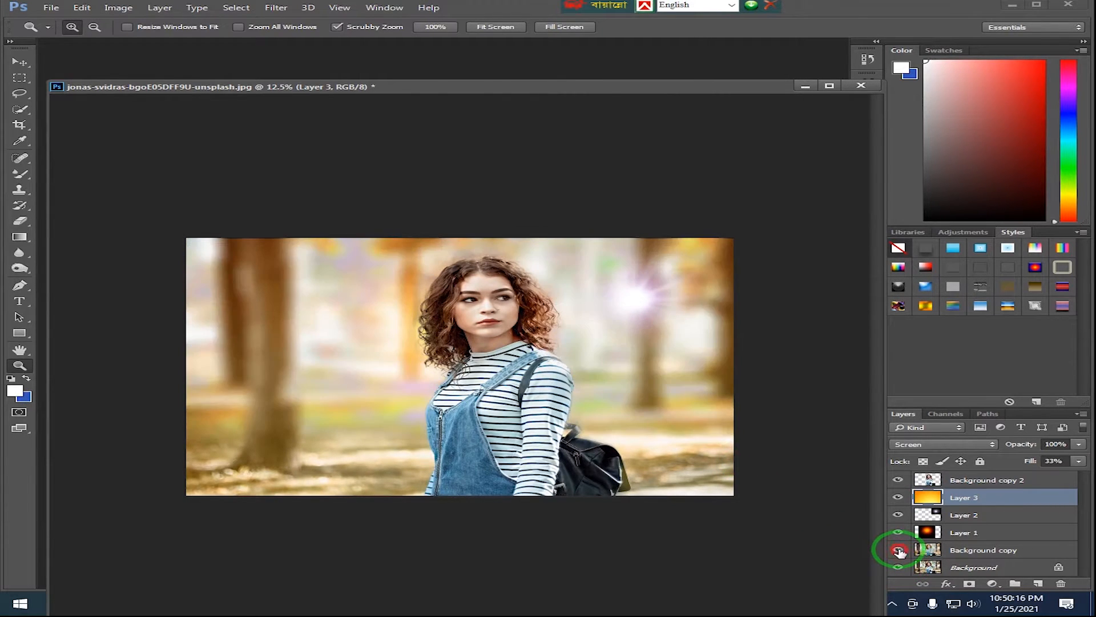
click(898, 550)
click(898, 550)
click(898, 551)
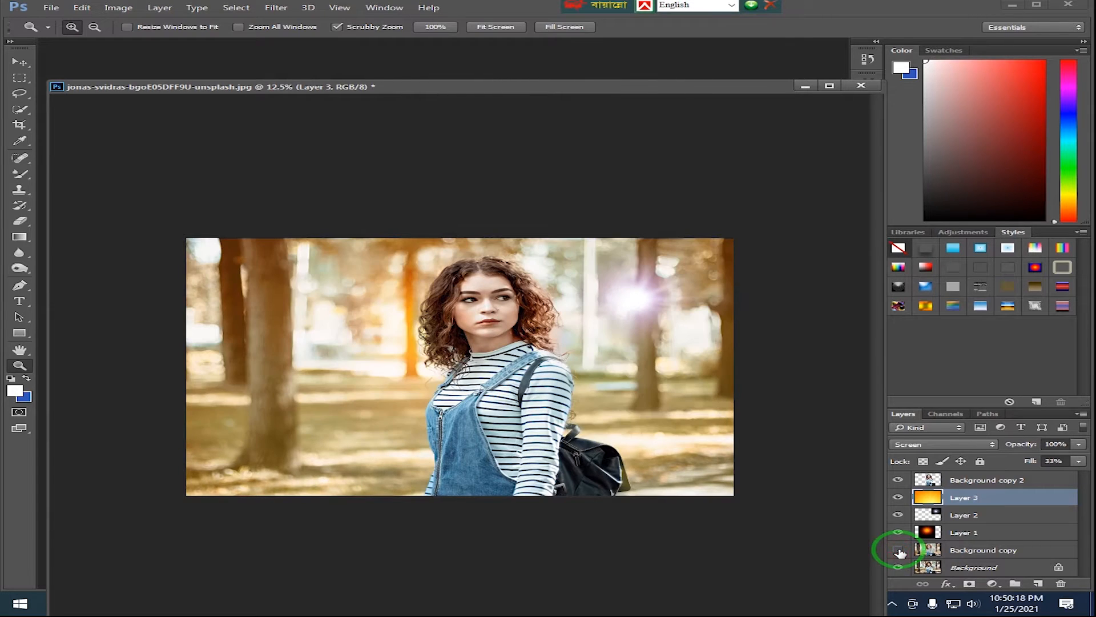
click(679, 443)
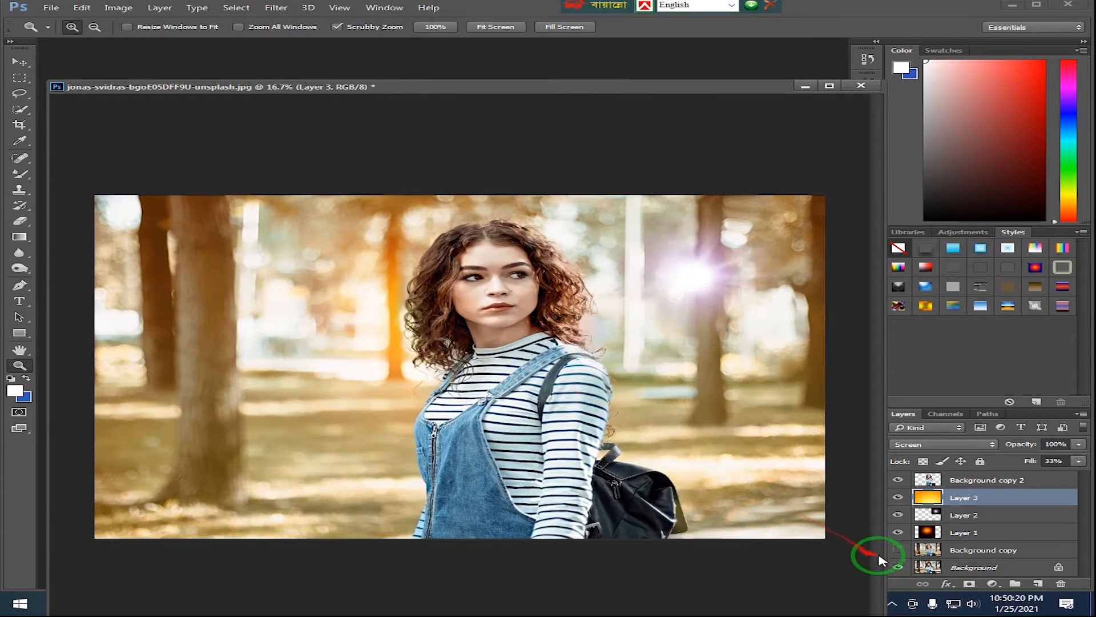
click(898, 552)
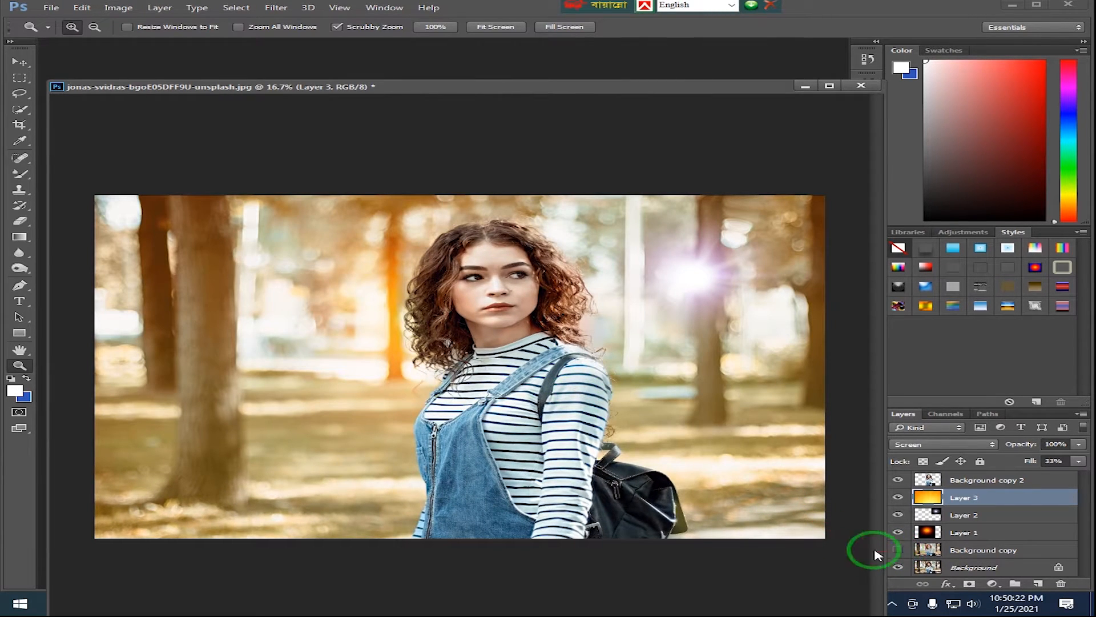
click(612, 394)
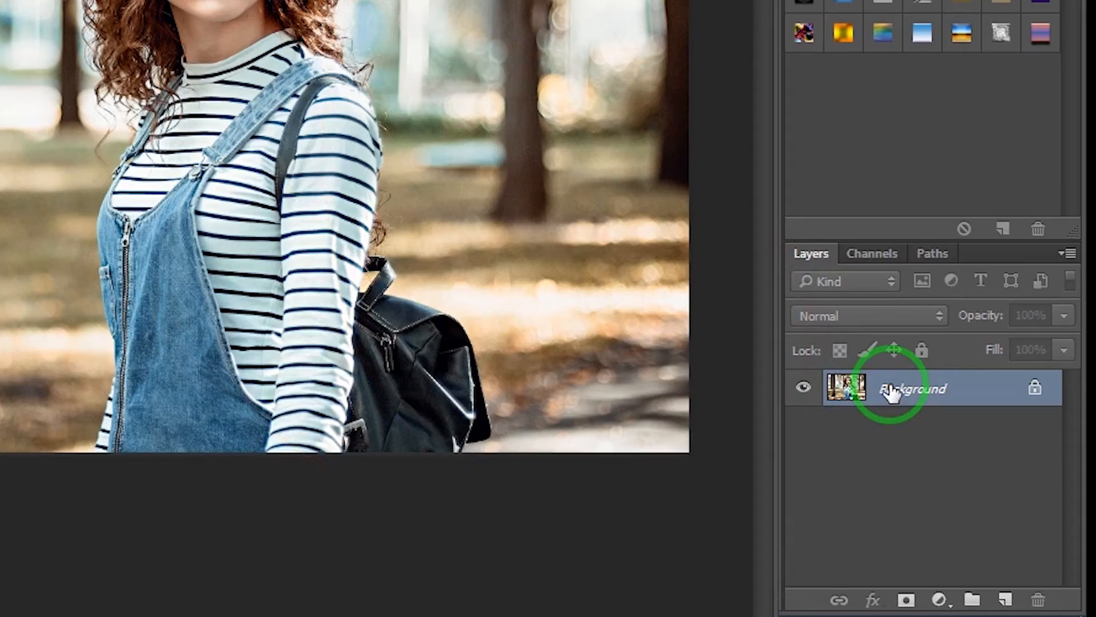
Duplicate the Background layer of the original portrait.
right_click(965, 486)
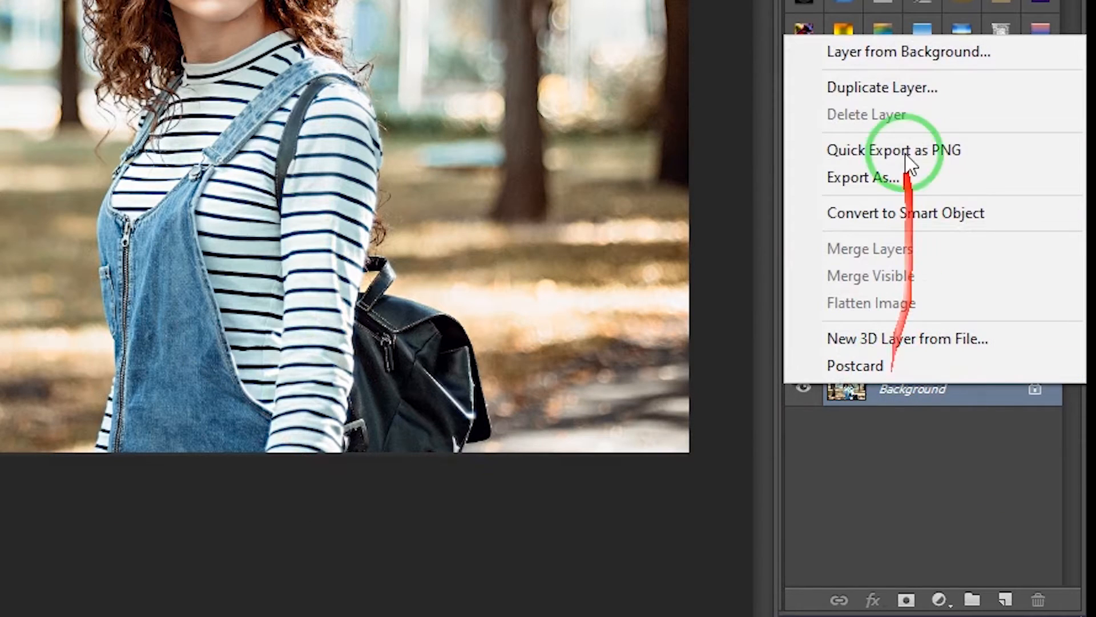
click(873, 82)
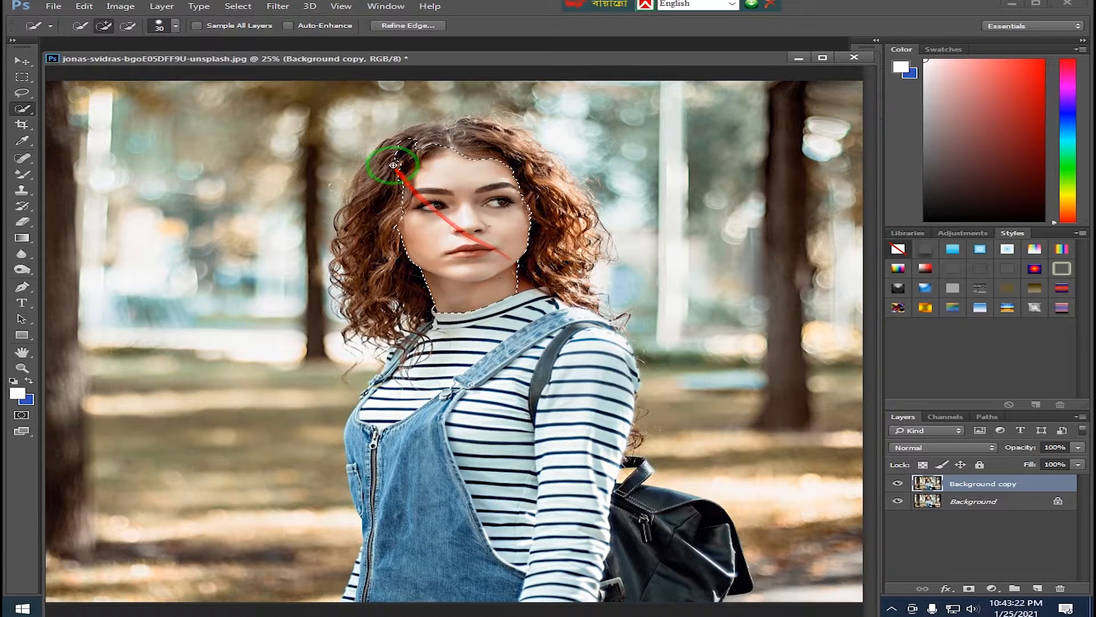
Extend the quick selection from the face over the woman's hair, overalls, striped shirt, arms and black backpack.
mouse_move(391, 161)
mouse_down()
mouse_move(515, 269)
mouse_move(402, 197)
mouse_move(384, 213)
mouse_move(392, 310)
mouse_move(392, 240)
mouse_move(414, 246)
mouse_move(440, 132)
mouse_move(542, 220)
mouse_move(544, 201)
mouse_move(604, 437)
mouse_move(562, 443)
mouse_move(561, 549)
mouse_move(497, 374)
mouse_move(439, 433)
mouse_move(399, 449)
mouse_move(380, 486)
mouse_move(385, 514)
mouse_move(368, 434)
mouse_move(377, 507)
mouse_move(366, 484)
mouse_move(364, 571)
mouse_up()
click(355, 594)
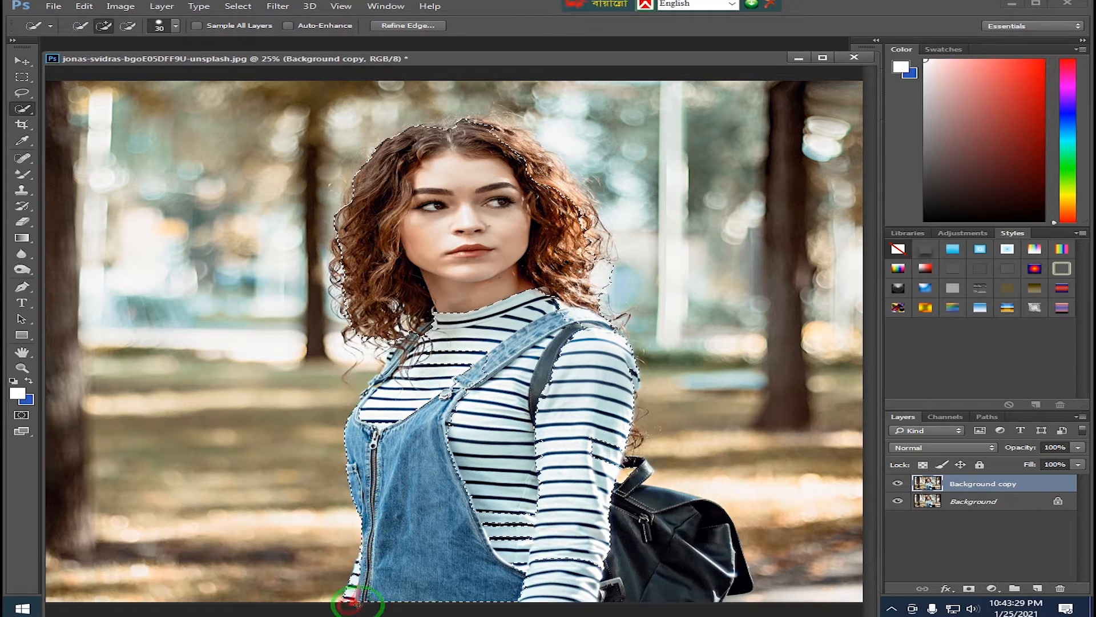
mouse_move(649, 588)
mouse_down()
mouse_move(653, 521)
mouse_move(674, 586)
mouse_up()
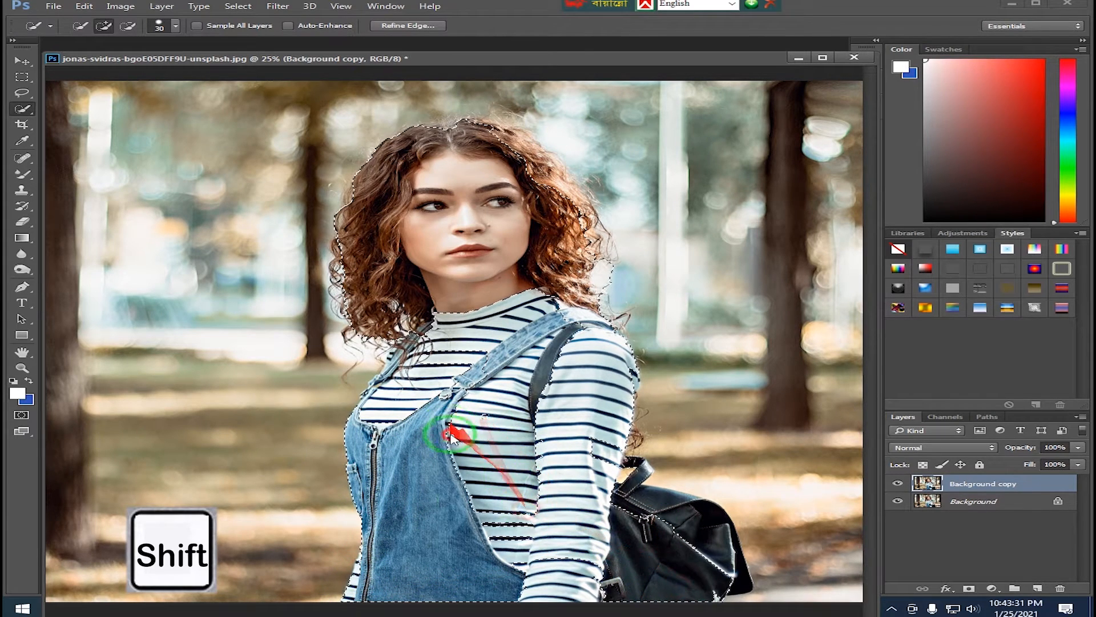
drag(456, 436, 501, 495)
click(544, 555)
mouse_move(491, 539)
mouse_down()
mouse_move(542, 599)
mouse_move(540, 580)
mouse_move(558, 594)
mouse_up()
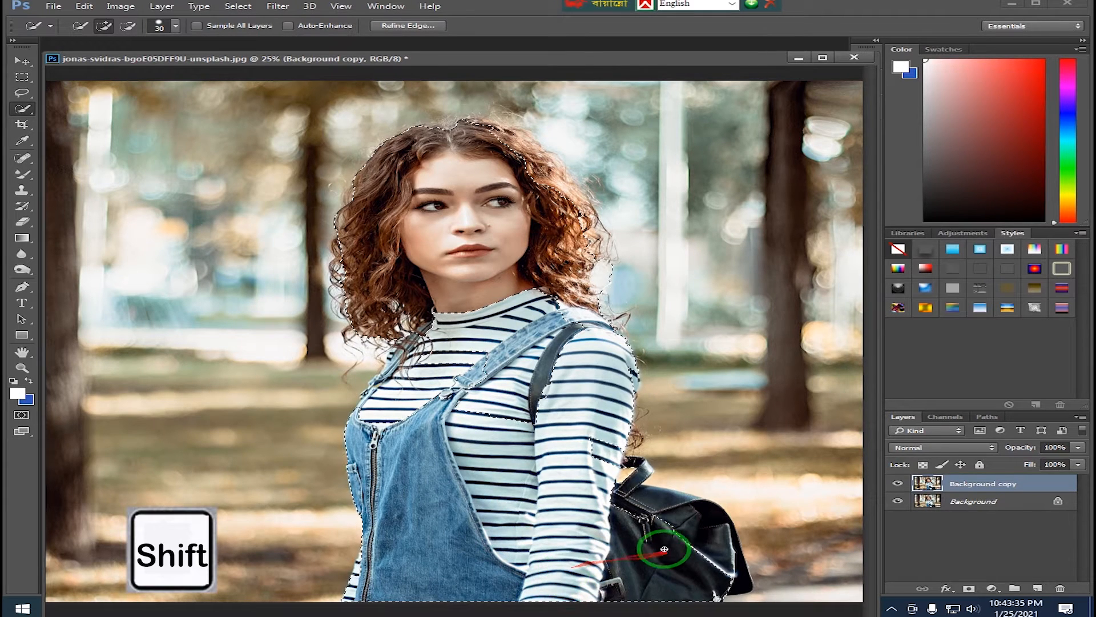
mouse_move(662, 548)
mouse_down()
mouse_move(648, 507)
mouse_move(701, 547)
mouse_move(678, 516)
mouse_up()
click(608, 469)
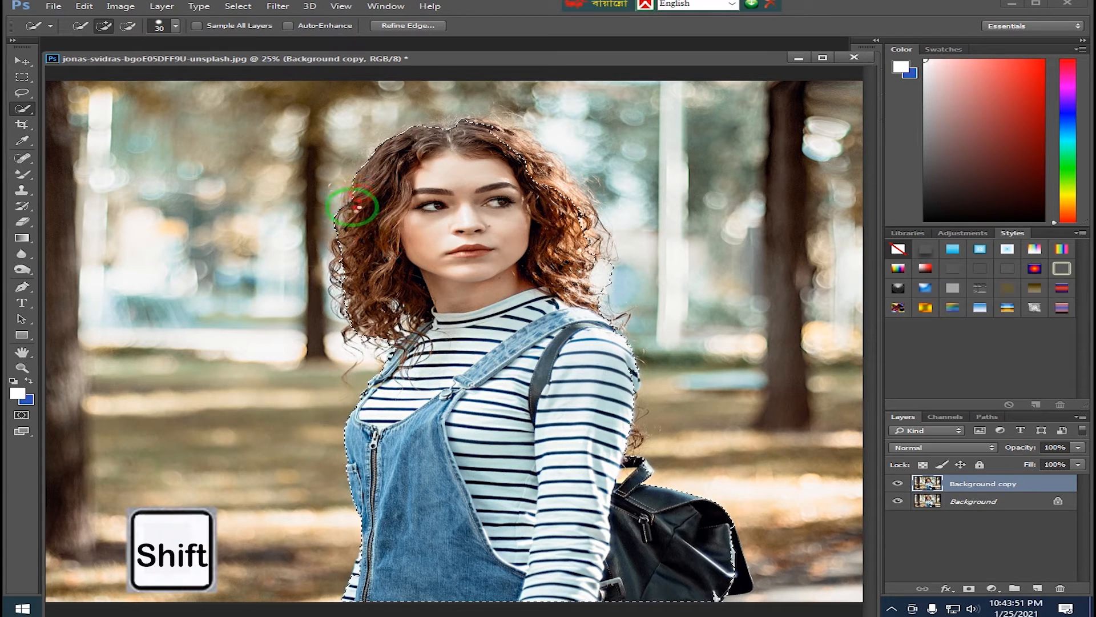
Add the missing curls along the crown and both sides of the woman's hair to the selection.
drag(437, 128, 438, 140)
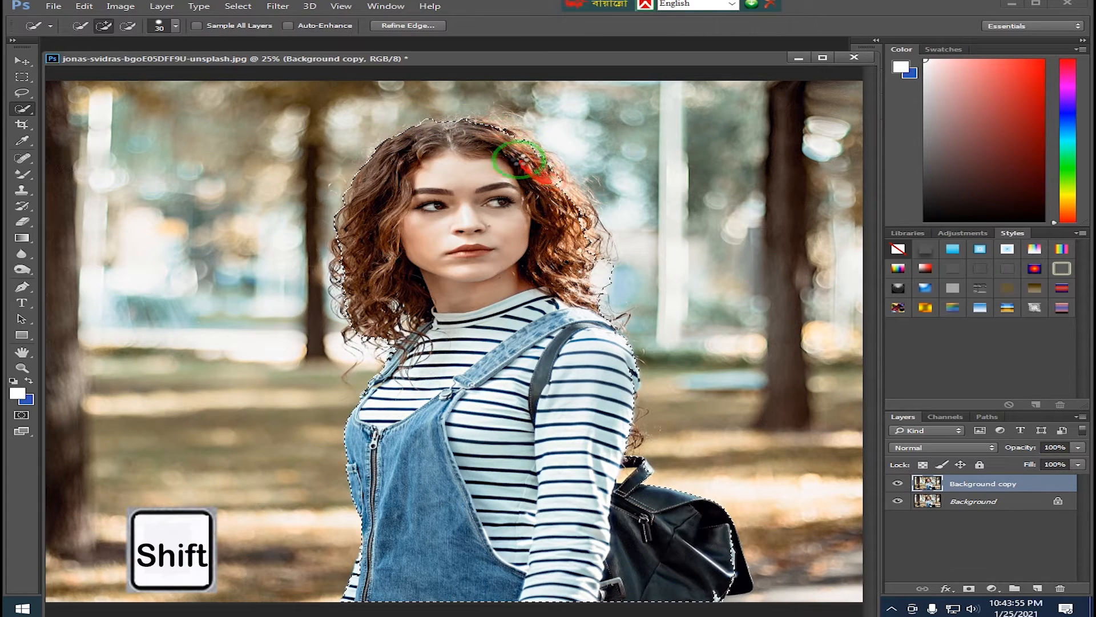
mouse_move(520, 160)
mouse_down()
mouse_move(577, 215)
mouse_move(549, 183)
mouse_up()
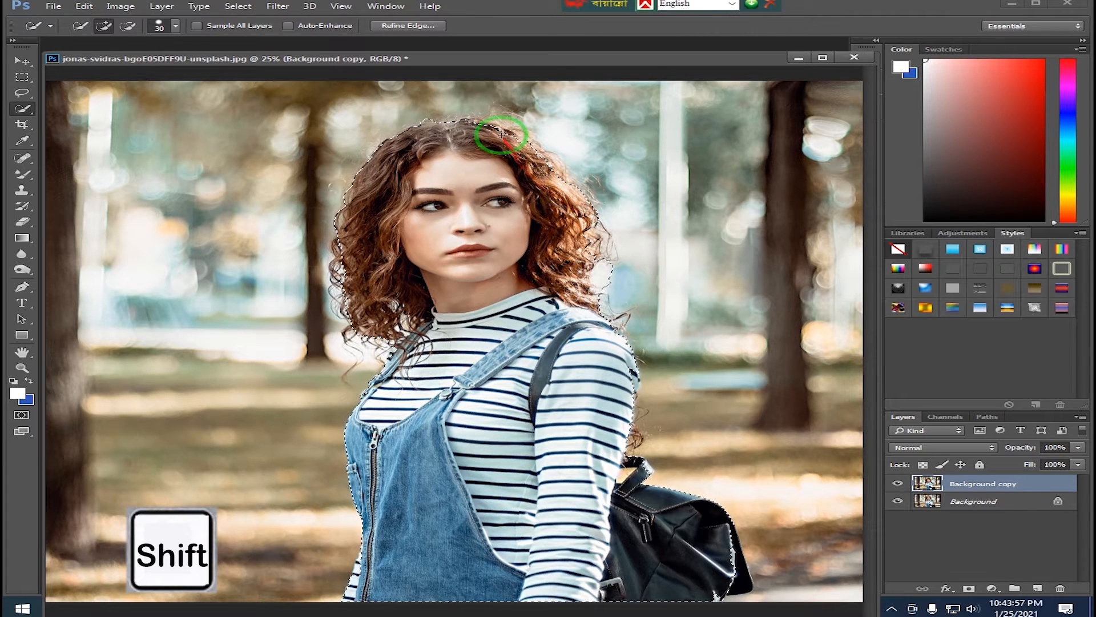
mouse_move(512, 136)
mouse_down()
mouse_move(482, 127)
mouse_move(495, 130)
mouse_up()
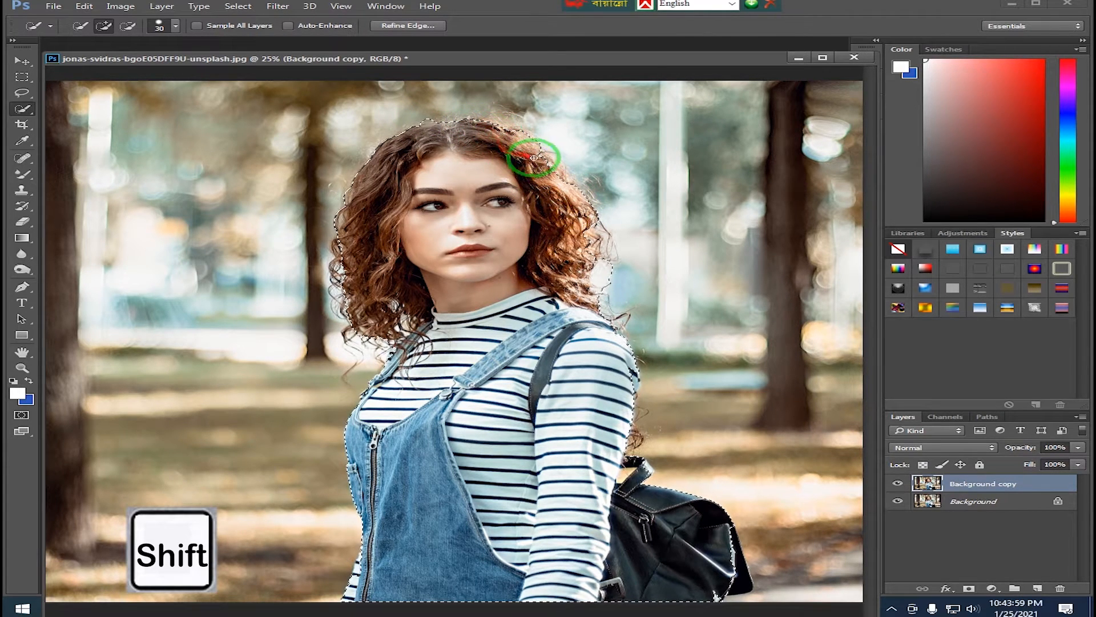
drag(581, 203, 580, 240)
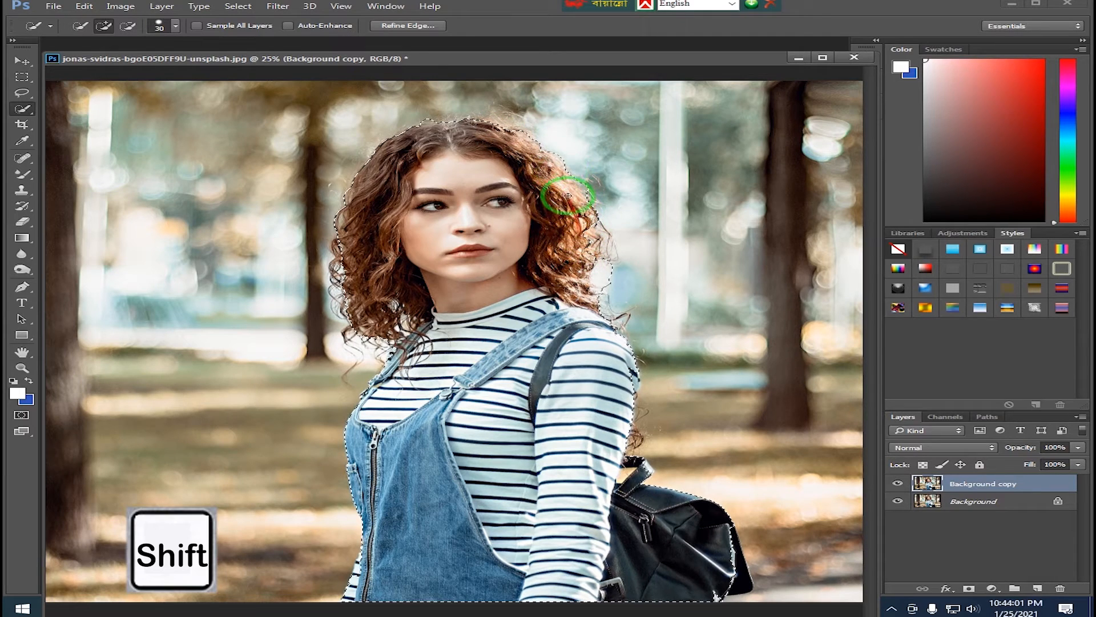
mouse_move(366, 269)
mouse_down()
mouse_move(346, 288)
mouse_move(345, 310)
mouse_move(338, 290)
mouse_move(347, 318)
mouse_move(416, 228)
mouse_up()
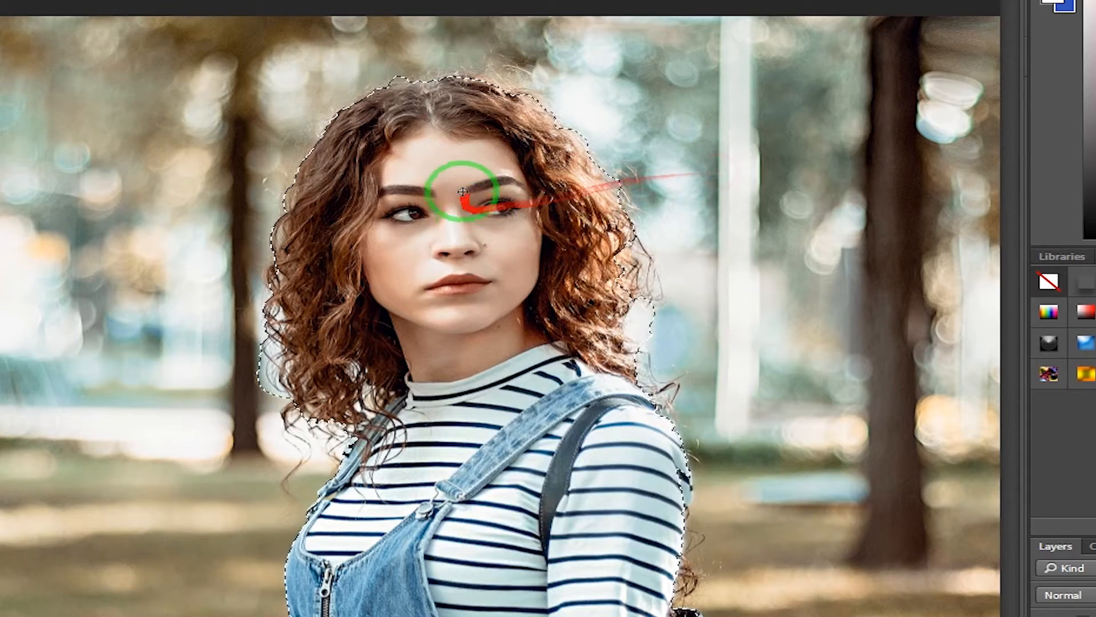
Feather the selection around the woman by 2 pixels.
right_click(463, 183)
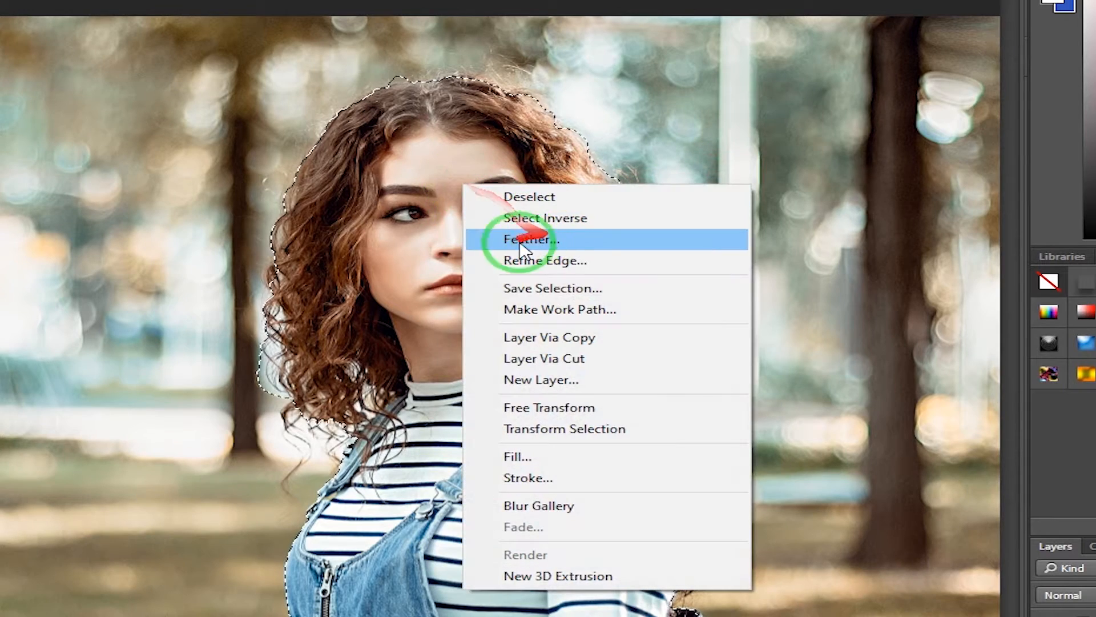
click(562, 243)
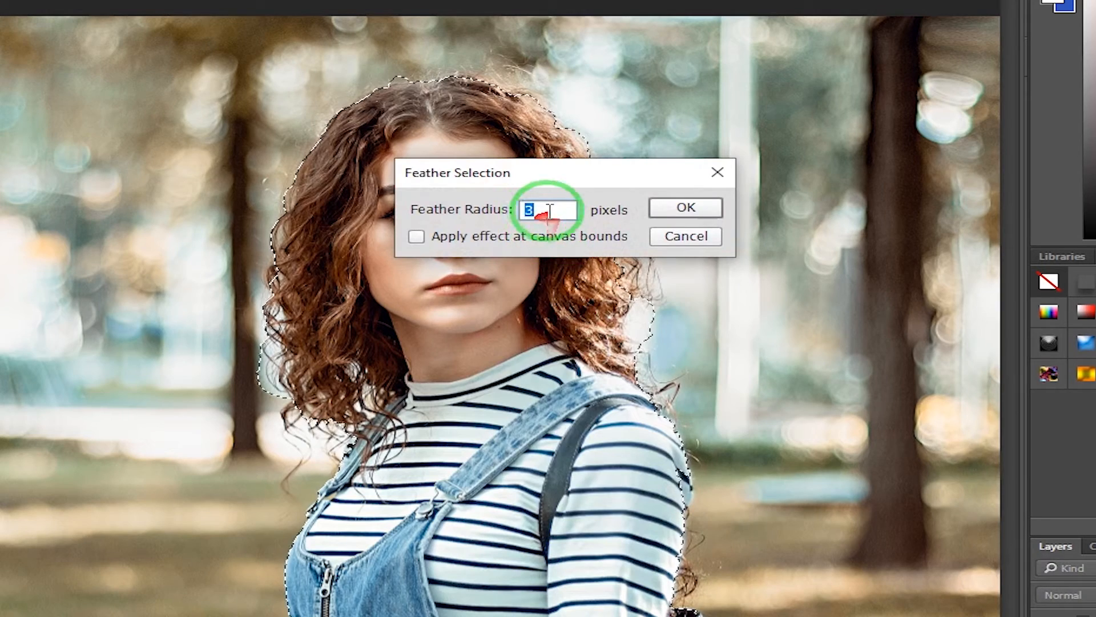
text(2)
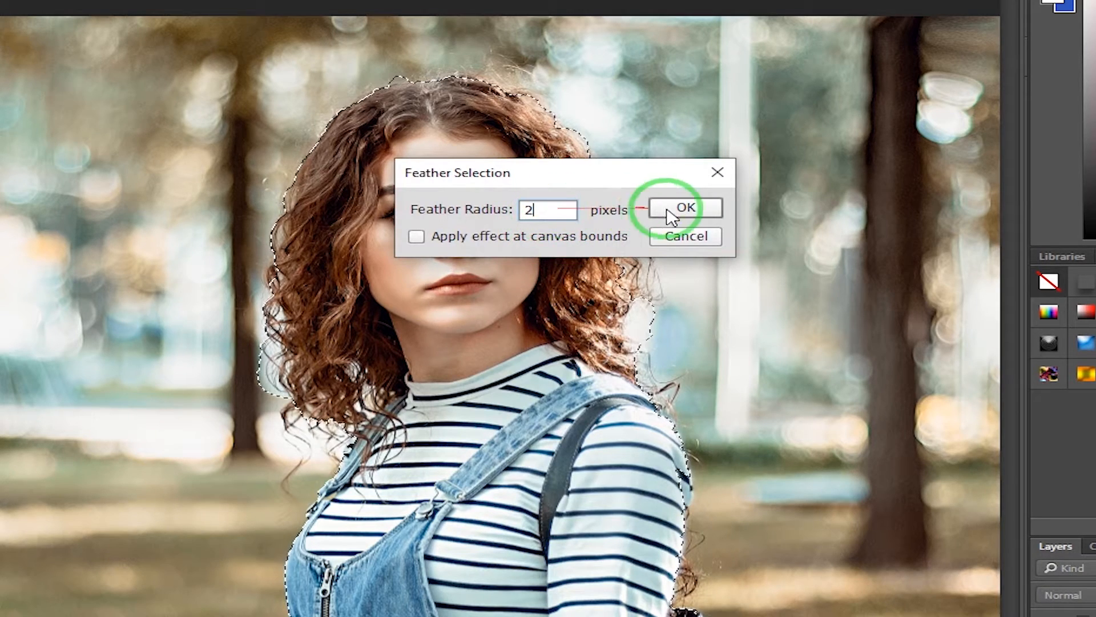
click(686, 207)
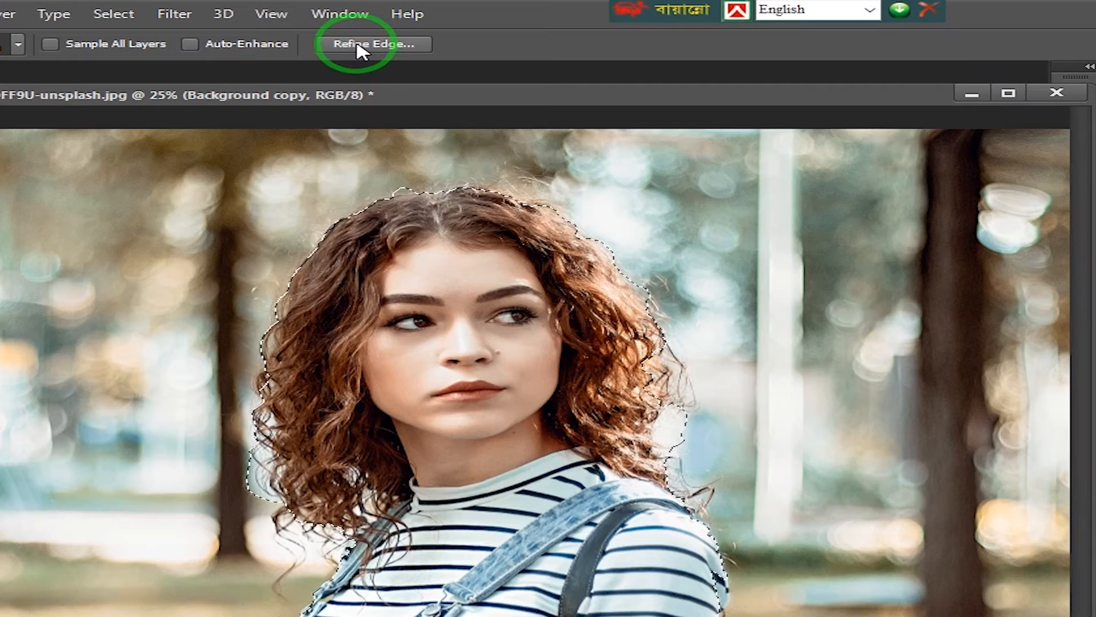
Refine the selection's edge in overlay view by brushing along the hair and body outline with a size 175 refine radius brush.
click(359, 47)
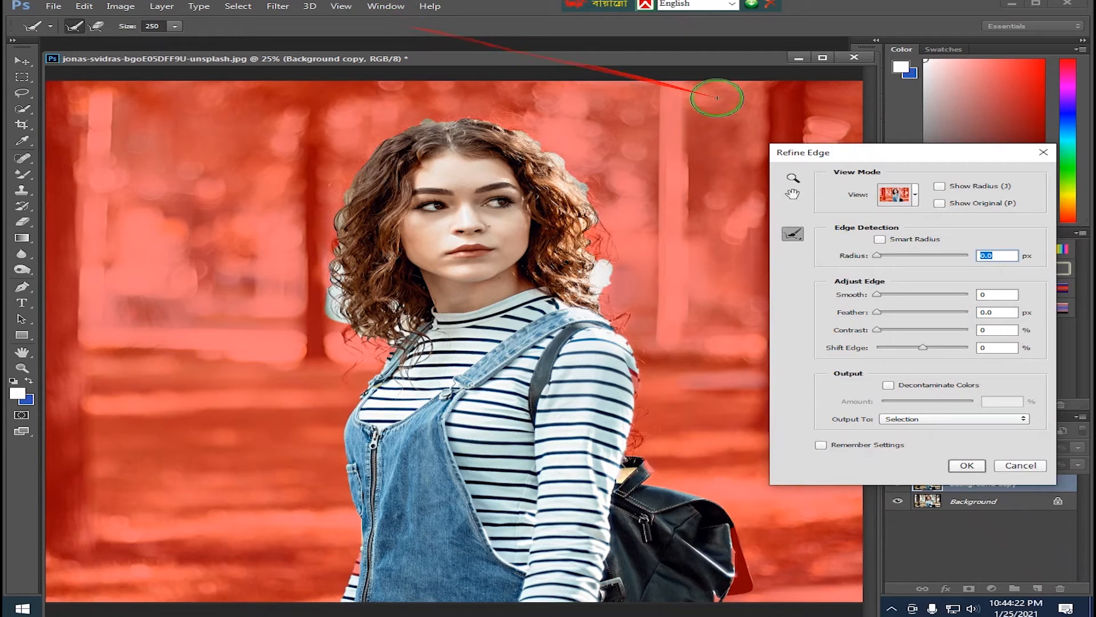
click(915, 197)
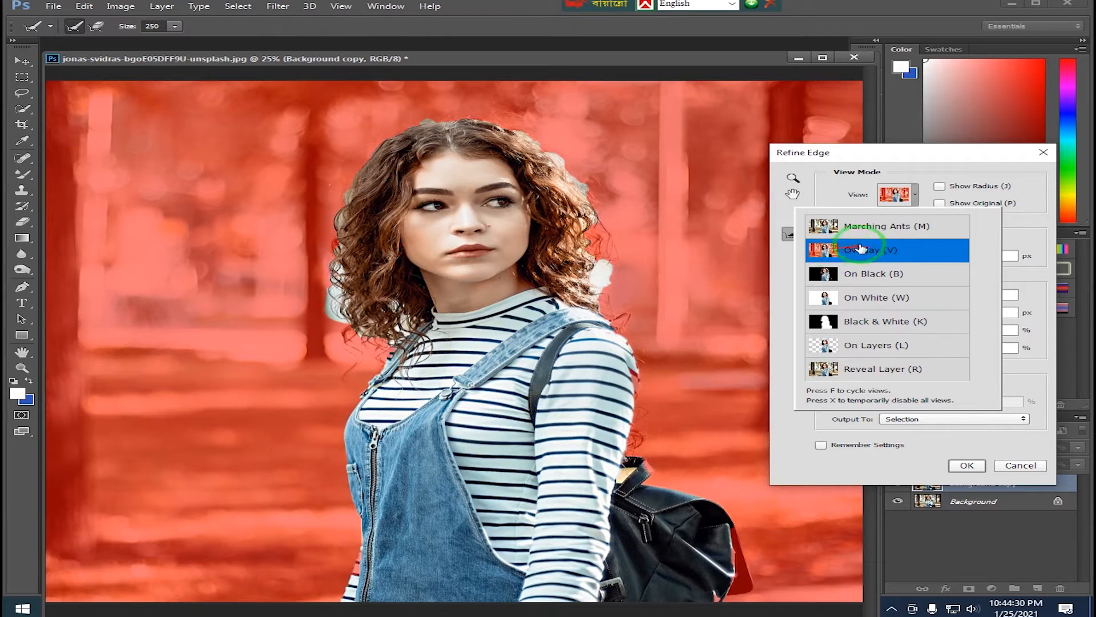
click(875, 151)
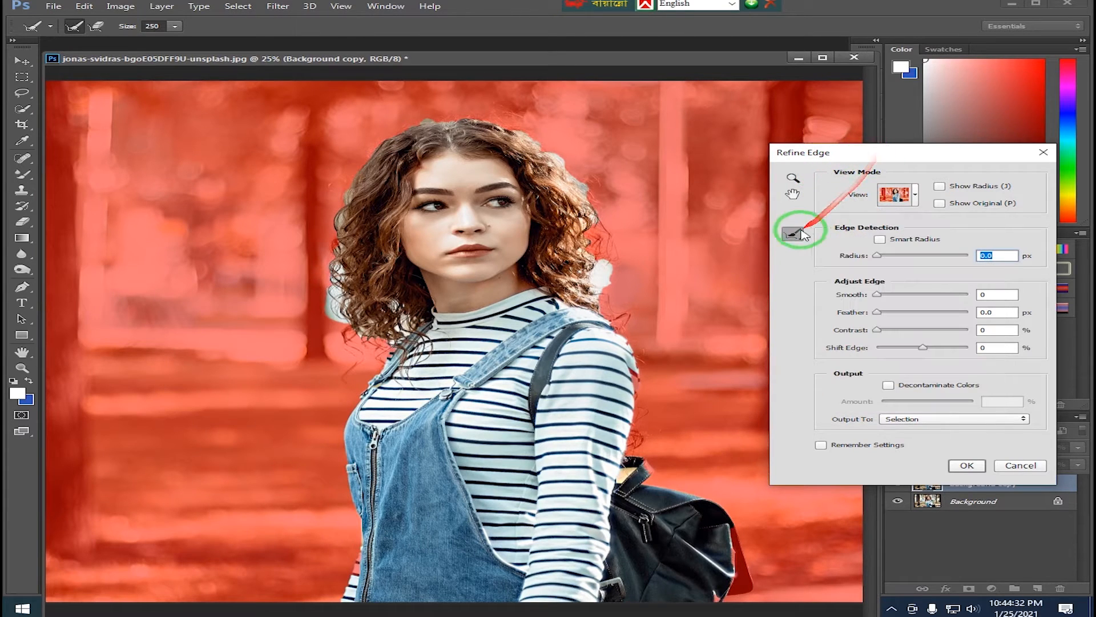
mouse_move(608, 245)
mouse_down()
mouse_move(605, 302)
mouse_move(575, 205)
mouse_move(486, 115)
mouse_move(377, 126)
mouse_move(335, 246)
mouse_move(354, 323)
mouse_move(377, 320)
mouse_move(354, 176)
mouse_move(487, 127)
mouse_move(611, 237)
mouse_move(604, 310)
mouse_move(631, 388)
mouse_move(636, 457)
mouse_move(656, 491)
mouse_move(769, 593)
mouse_move(421, 533)
mouse_move(365, 565)
mouse_up()
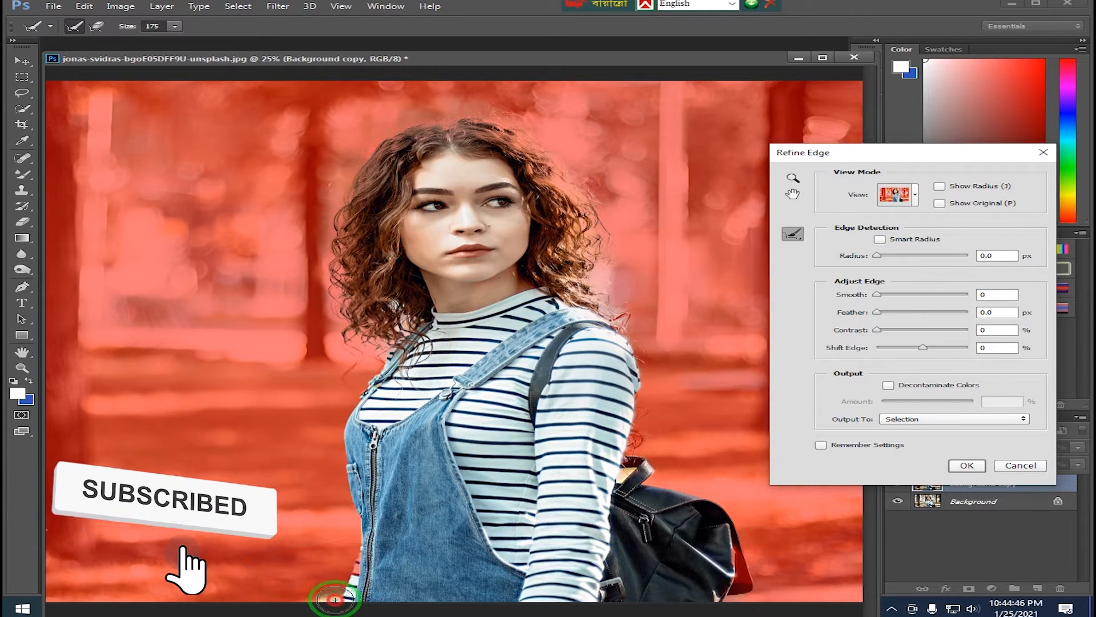
mouse_move(335, 599)
mouse_down()
mouse_move(355, 519)
mouse_move(350, 401)
mouse_move(386, 334)
mouse_move(357, 268)
mouse_move(377, 303)
mouse_up()
Enable Smart Radius with a 2.6 px radius, and set Smooth to 15, Feather to 2.1 px and Contrast to 14%.
mouse_move(877, 255)
mouse_down()
mouse_move(900, 257)
mouse_move(889, 255)
mouse_up()
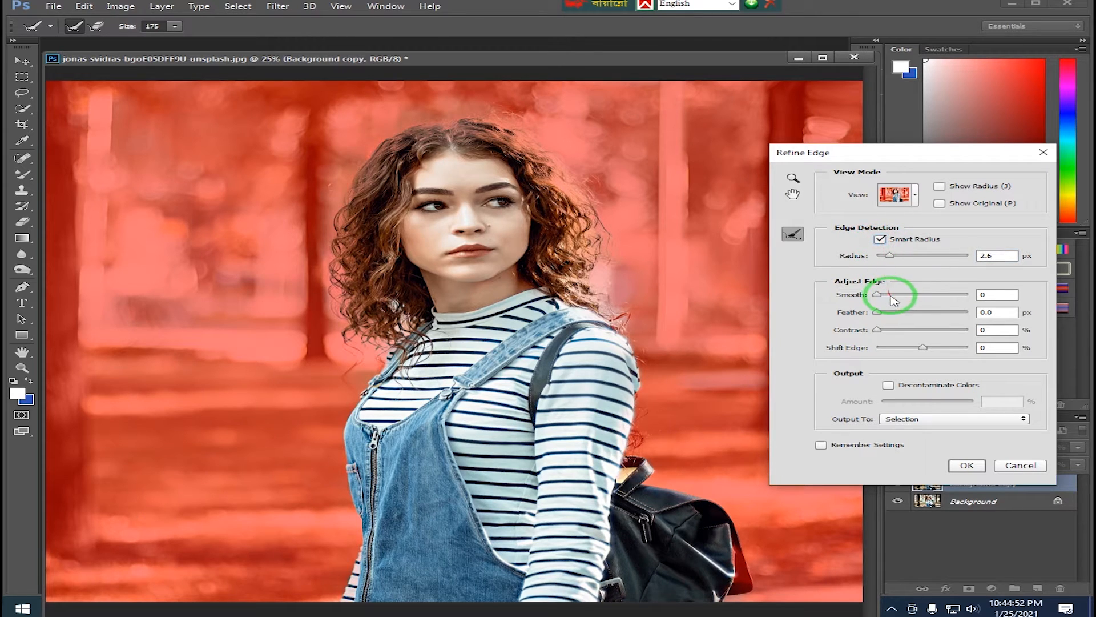
drag(887, 312, 888, 314)
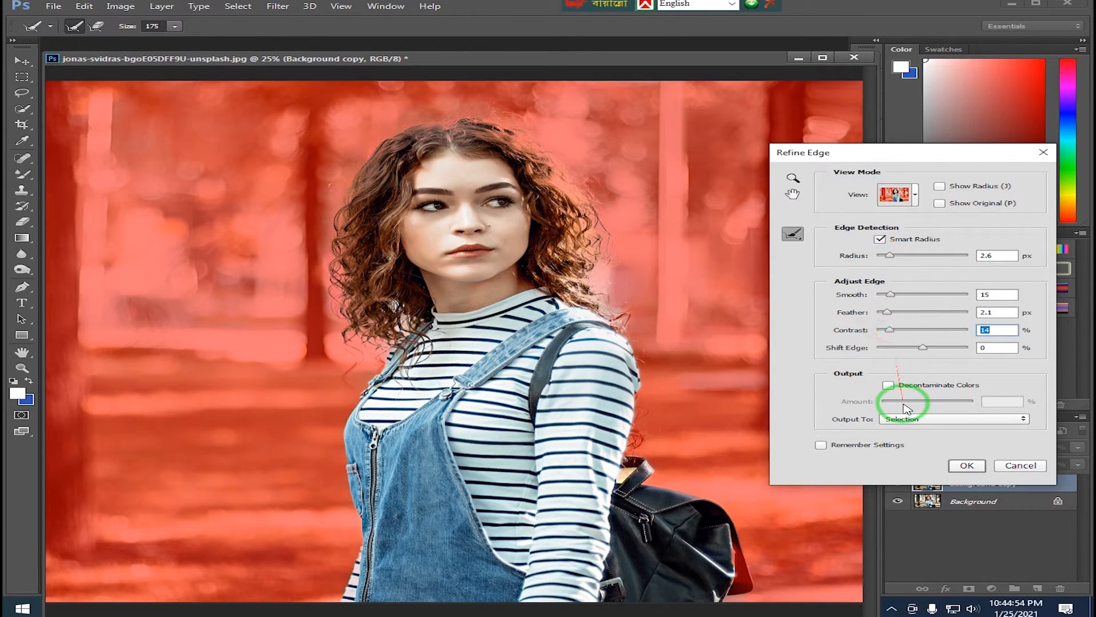
Decontaminate the edge colors by 69% and output the refined selection to a new layer.
click(889, 385)
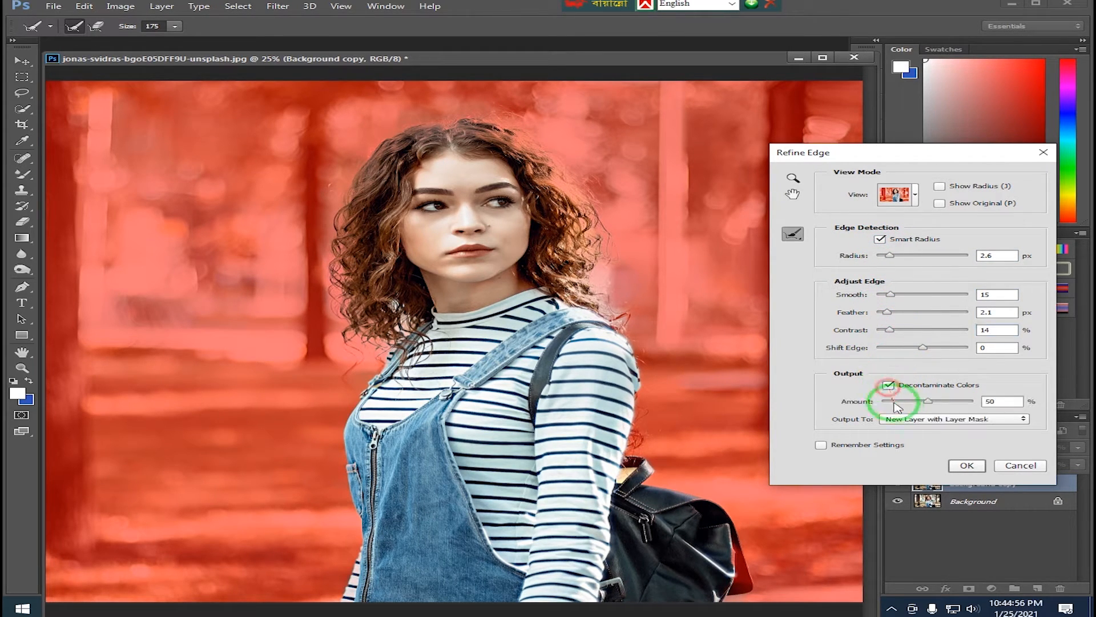
drag(937, 405, 929, 412)
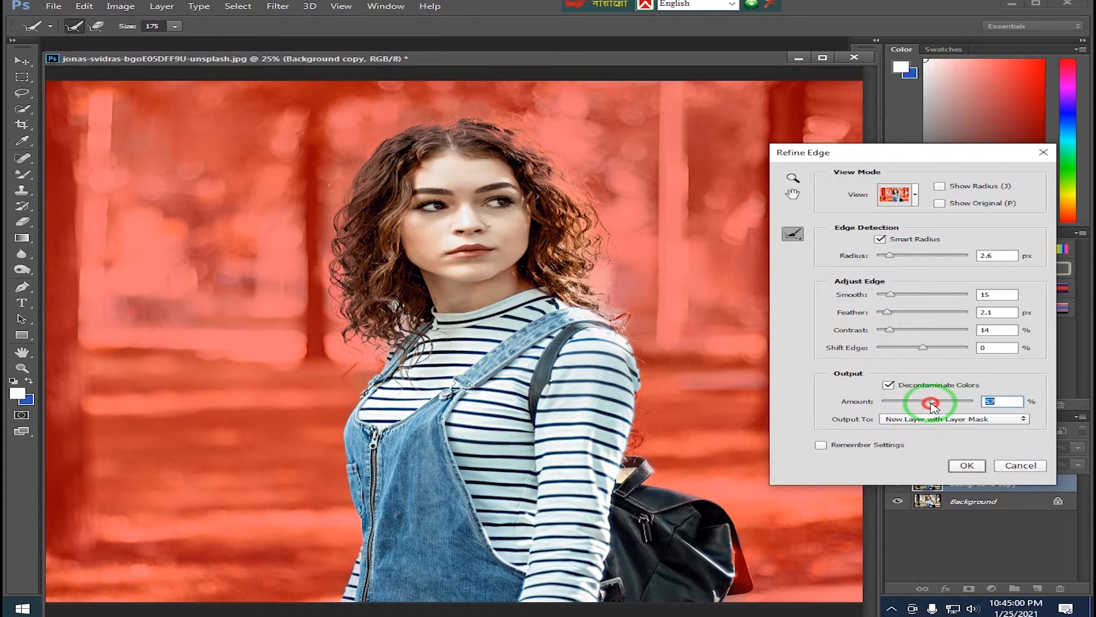
drag(933, 407, 946, 402)
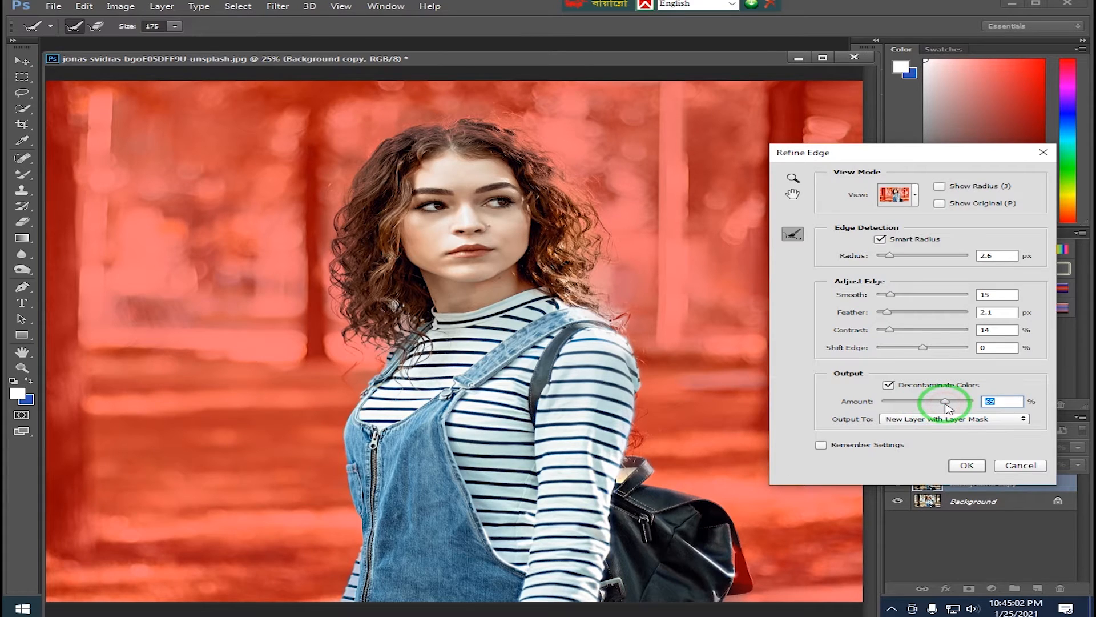
click(905, 420)
click(909, 444)
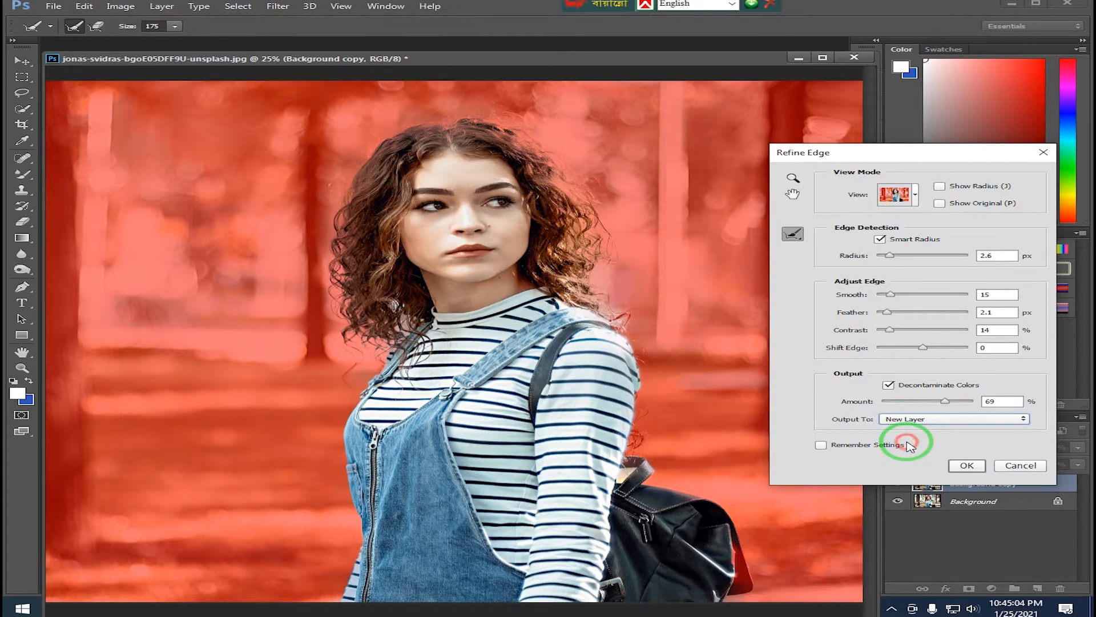
click(964, 466)
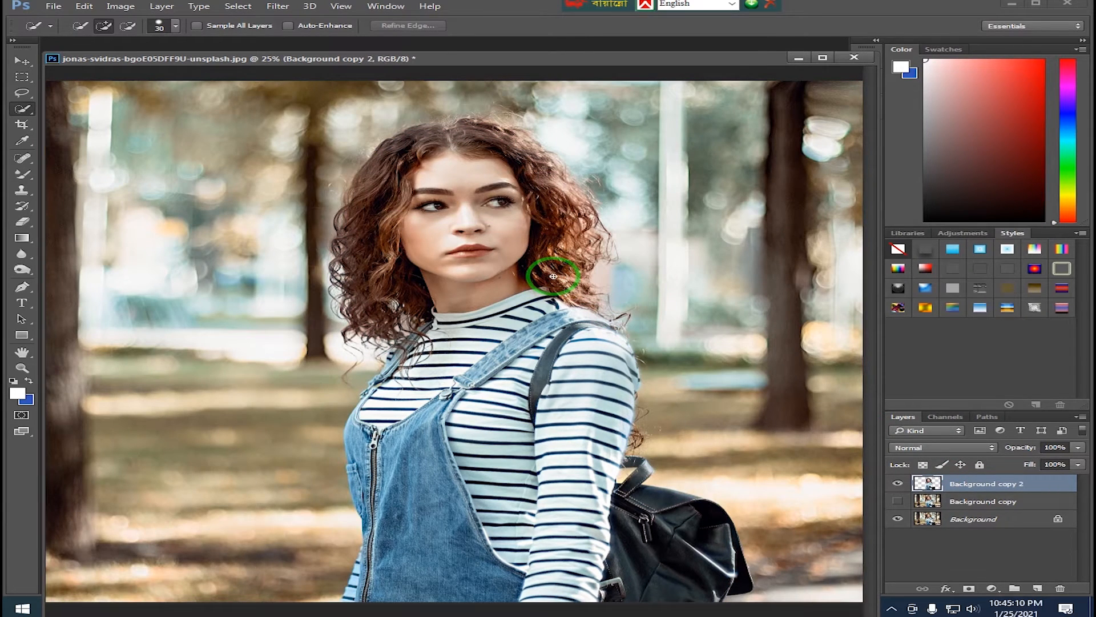
Compare the picture with the cutout layer hidden and shown, and turn on the Background copy layer's visibility.
click(898, 482)
click(898, 483)
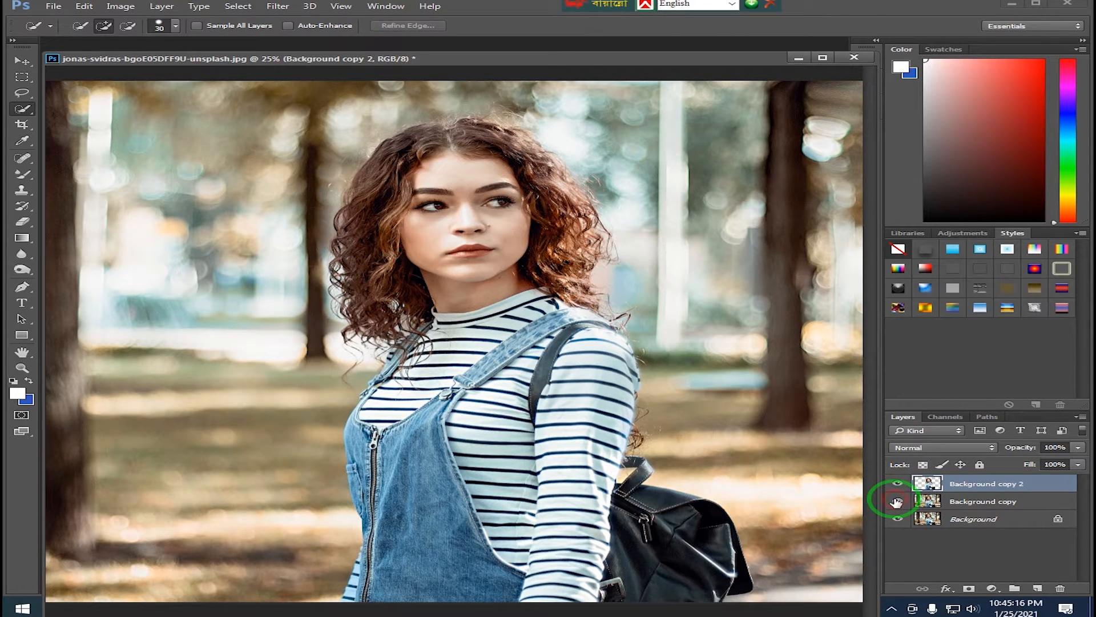
click(896, 483)
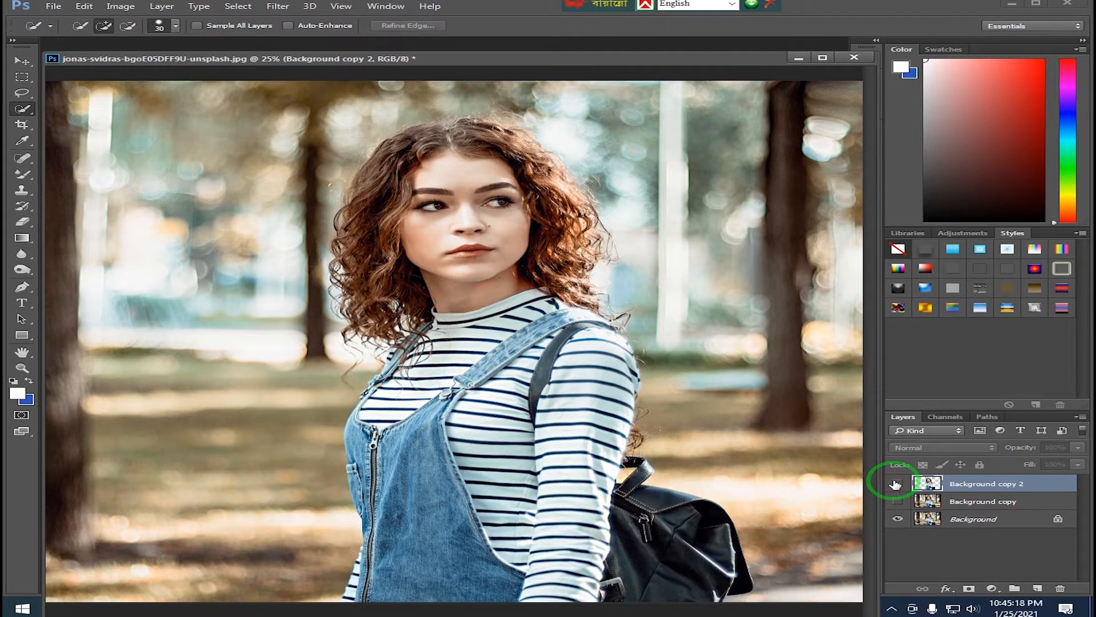
click(895, 484)
click(895, 484)
click(895, 484)
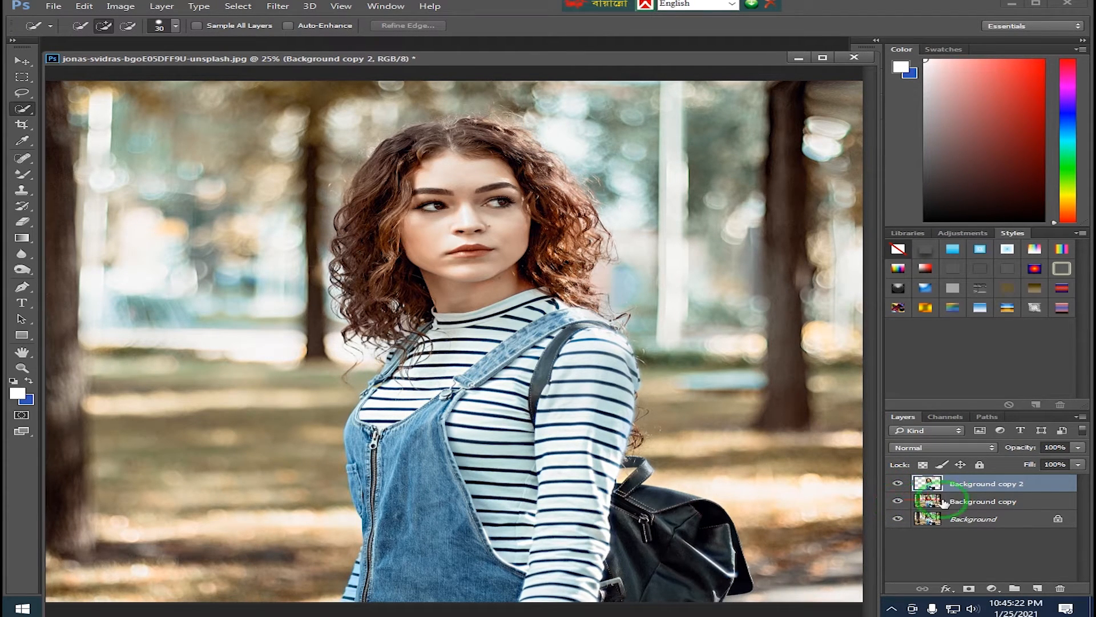
Start a Tilt-Shift blur on the Background copy layer with its focus band near the picture's lower edge, 102 px blur and 31% distortion.
click(987, 502)
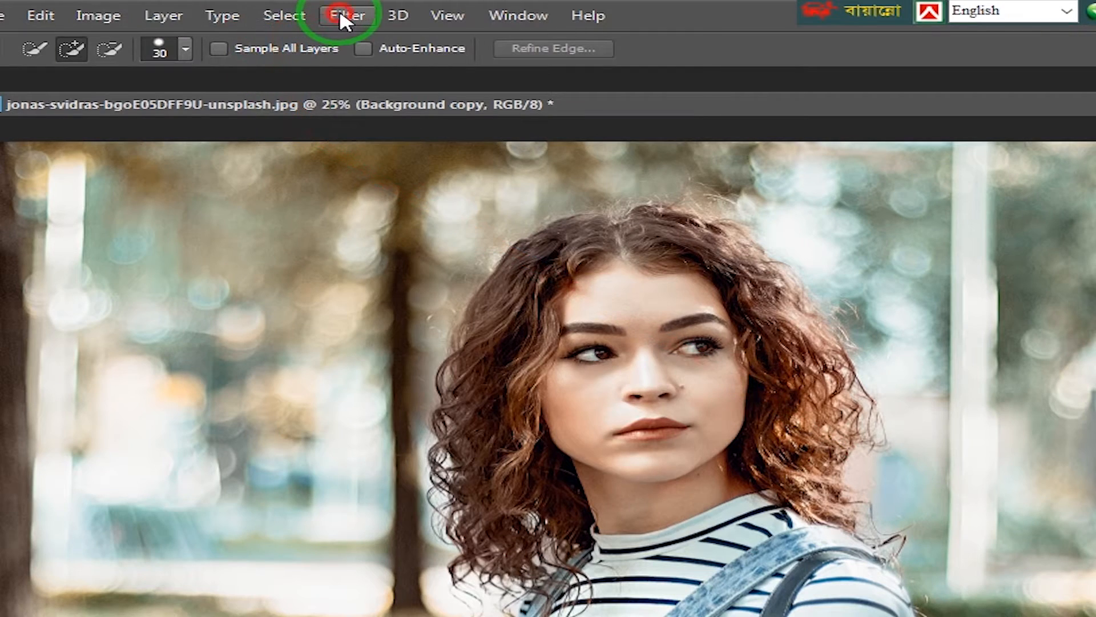
click(277, 7)
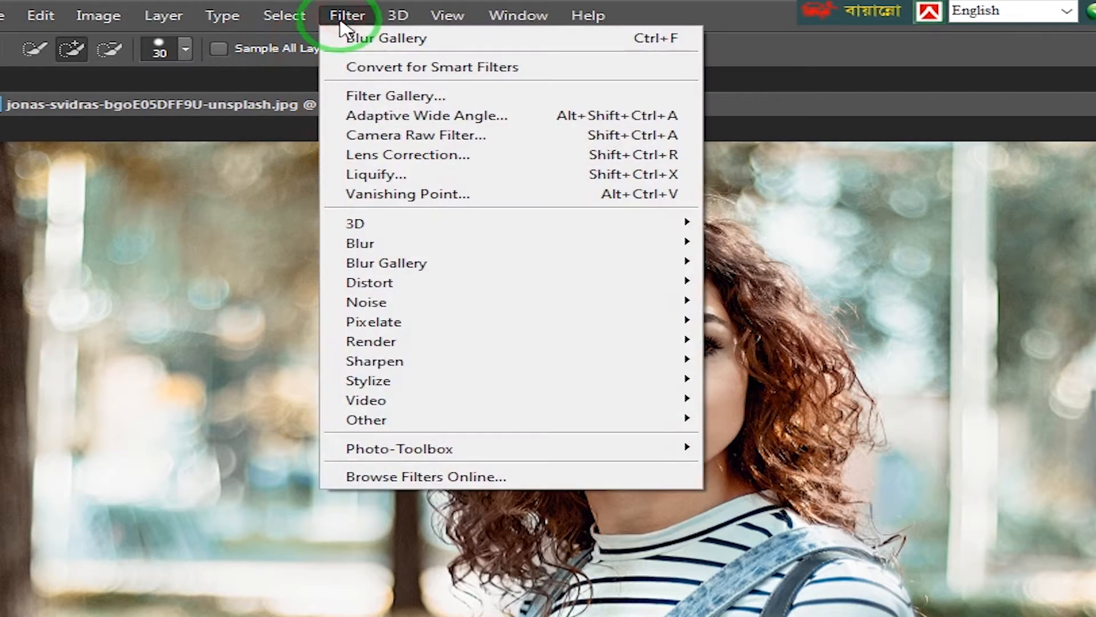
mouse_move(421, 262)
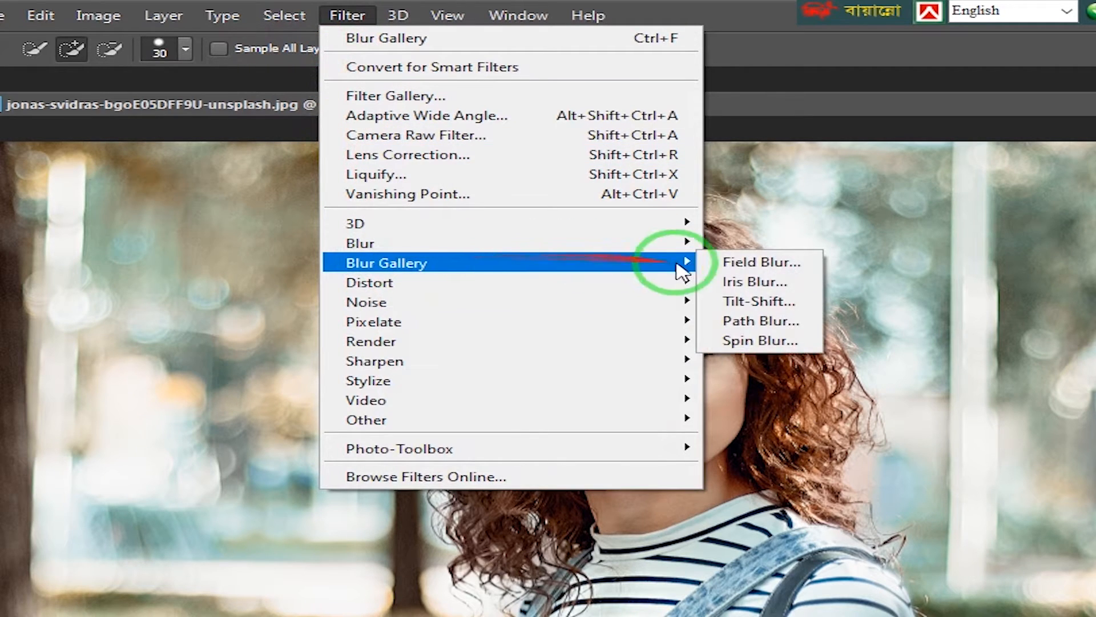
click(762, 301)
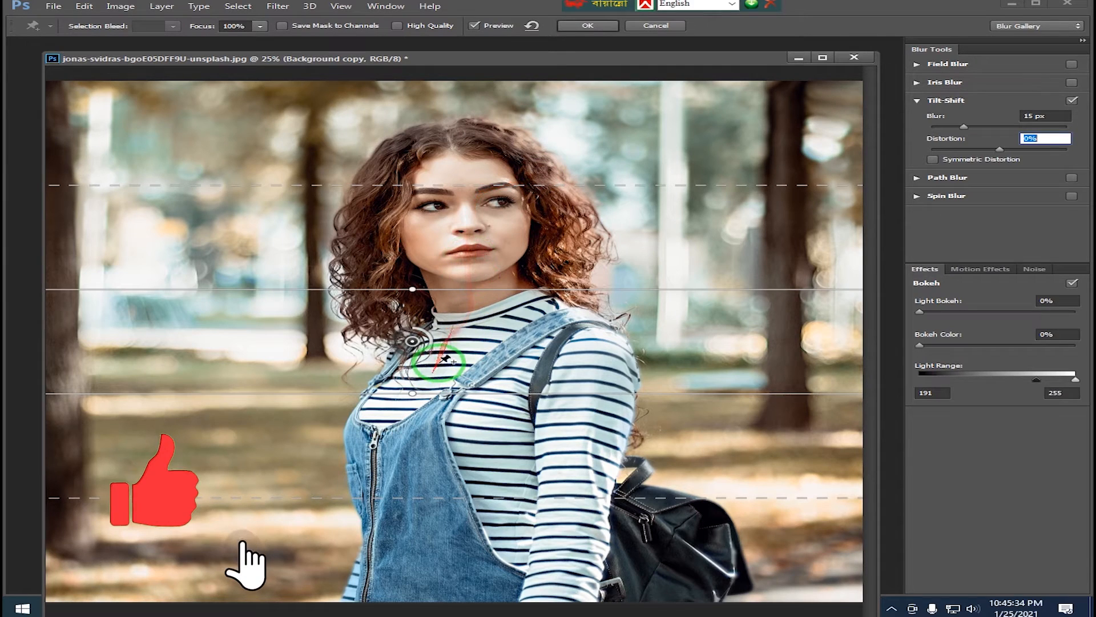
key(ctrl+minus)
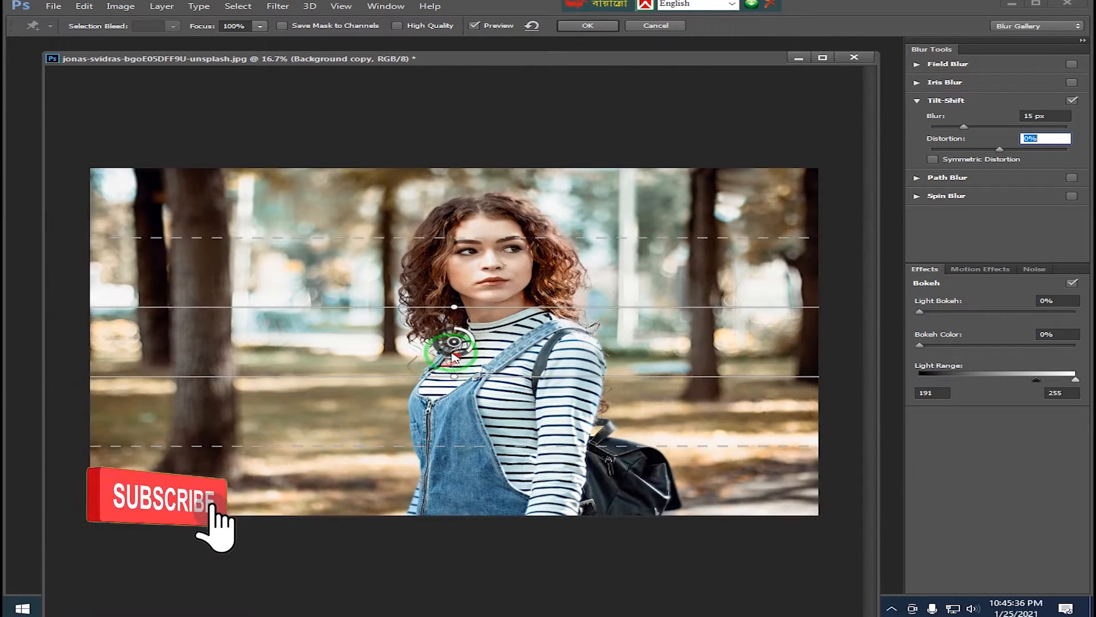
mouse_move(453, 357)
mouse_down()
mouse_move(442, 338)
mouse_move(447, 358)
mouse_up()
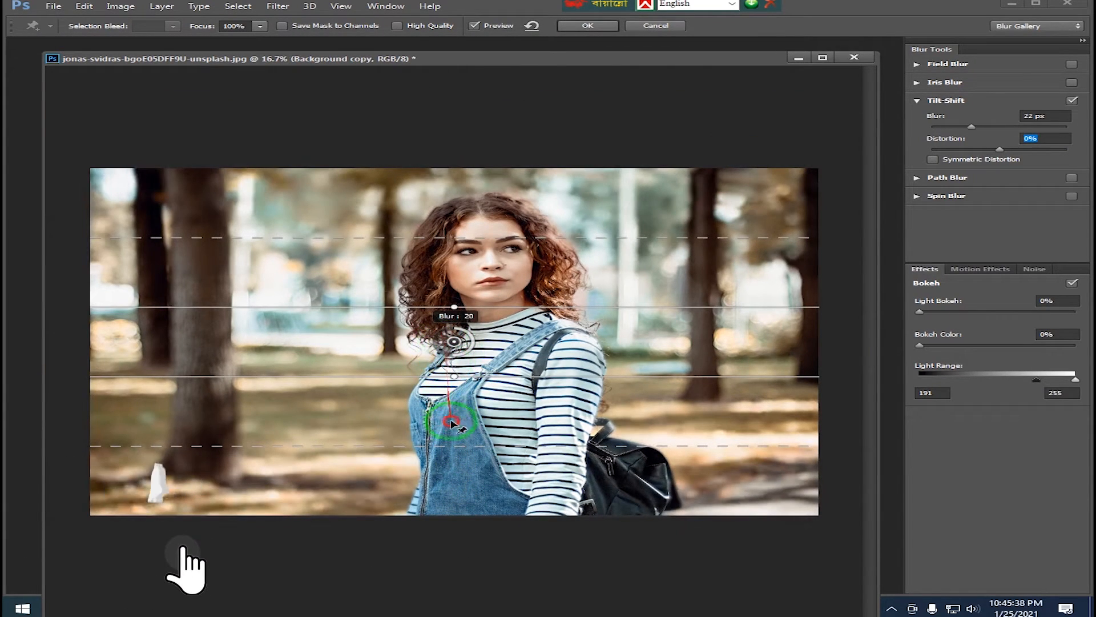
drag(451, 422, 449, 508)
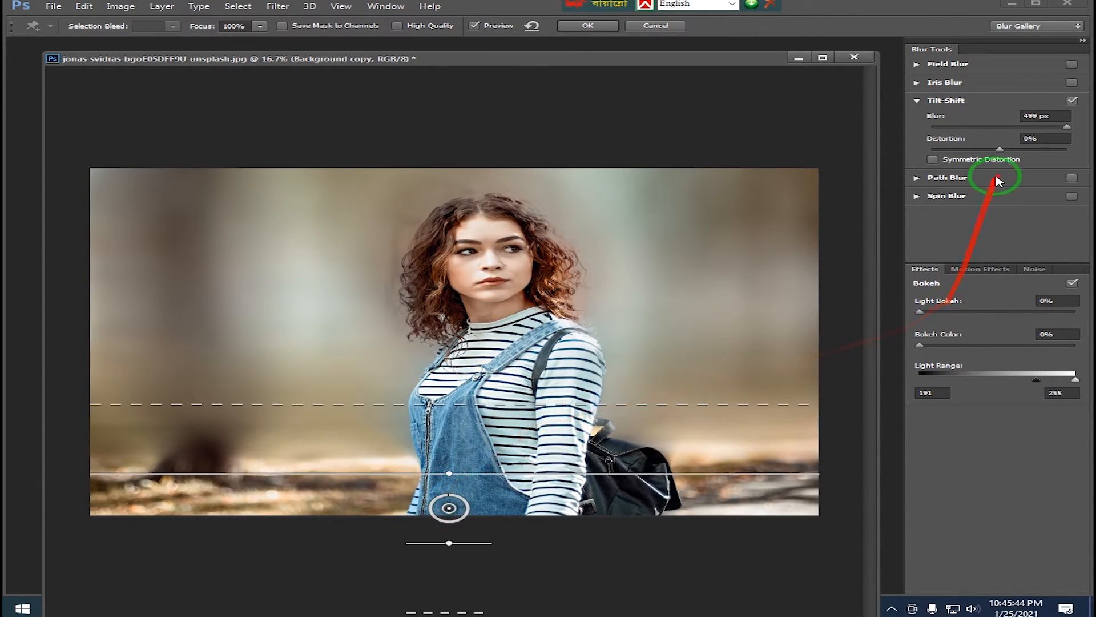
drag(1067, 128, 1021, 151)
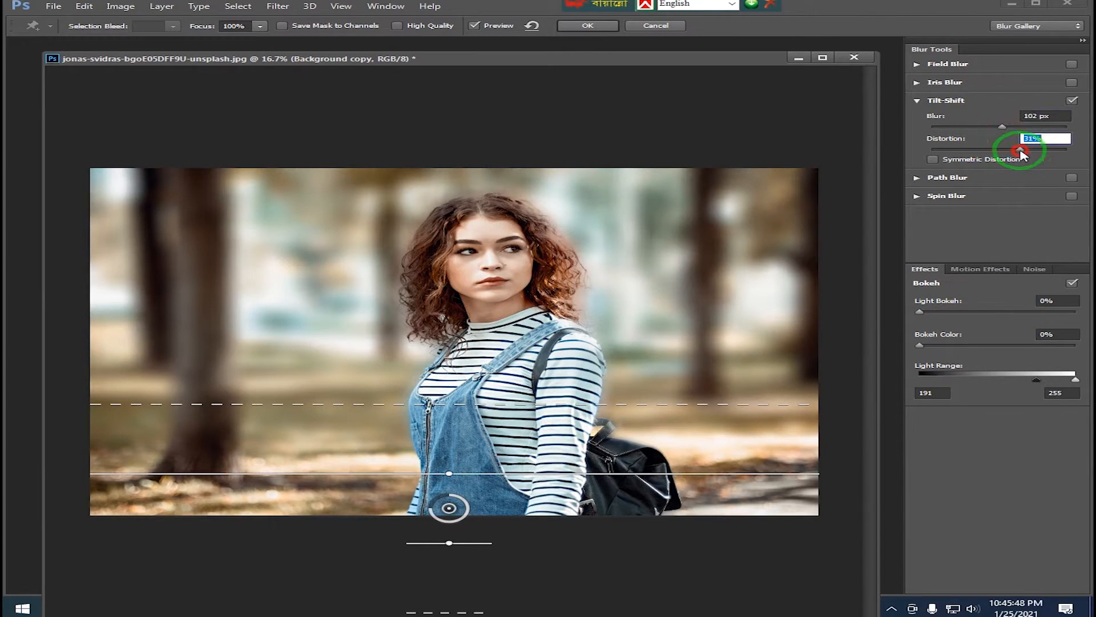
Set the blur's Bokeh Color to 96% and its Light Range to 115–129.
drag(920, 313, 1000, 347)
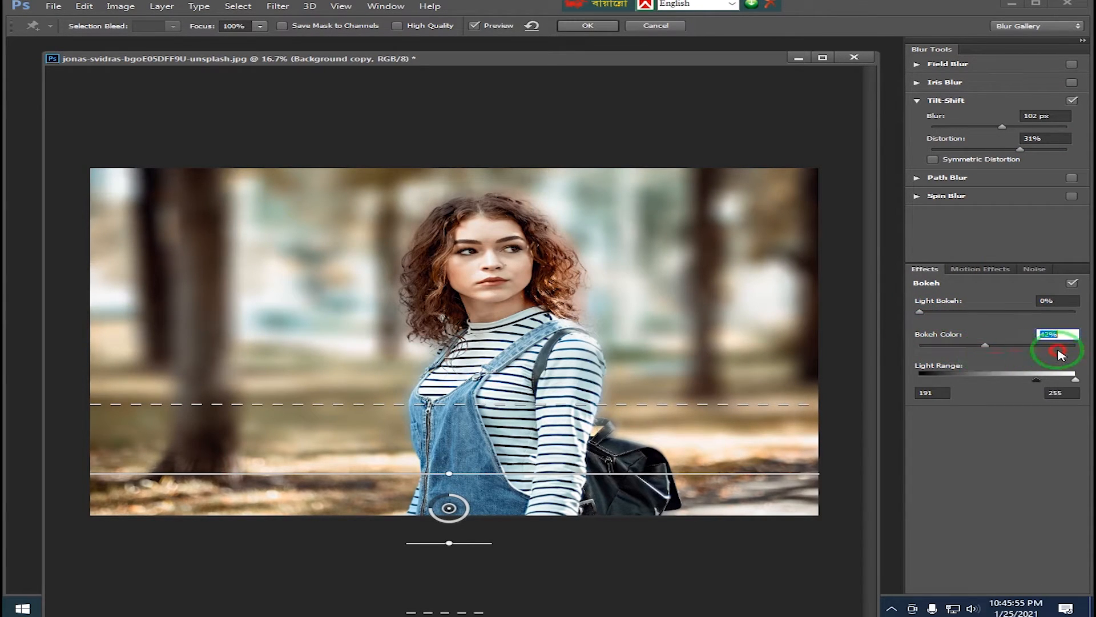
click(1034, 378)
drag(927, 381, 1052, 383)
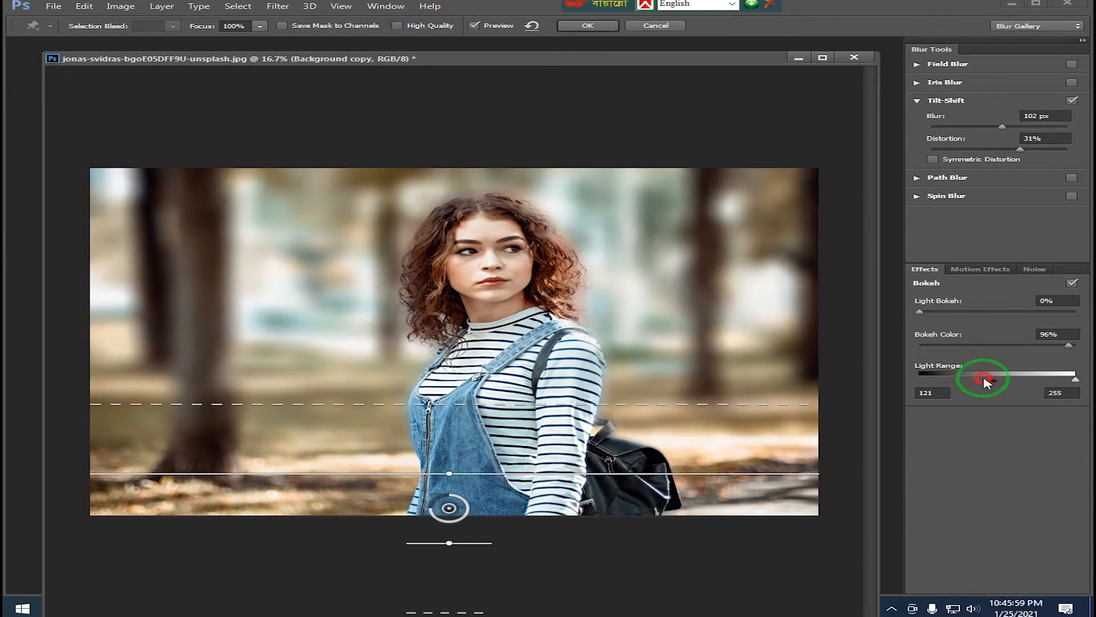
drag(941, 383, 942, 381)
drag(1075, 379, 991, 379)
Set the Tilt-Shift distortion to 33% and Light Bokeh to 36%, and apply the blur.
drag(1020, 150, 930, 153)
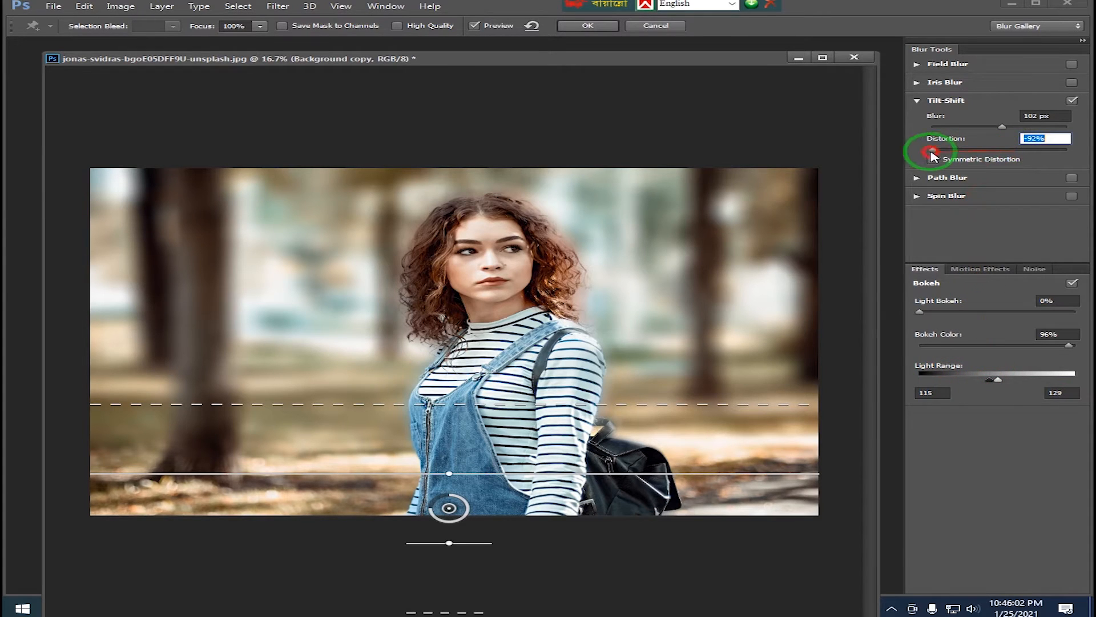
drag(921, 312, 978, 327)
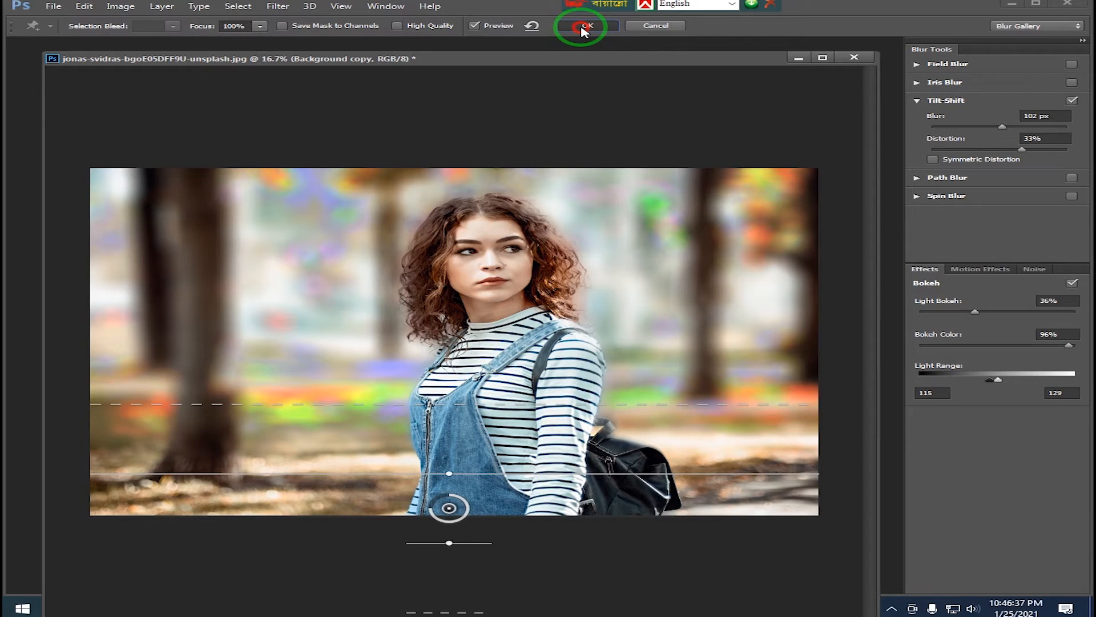
click(583, 26)
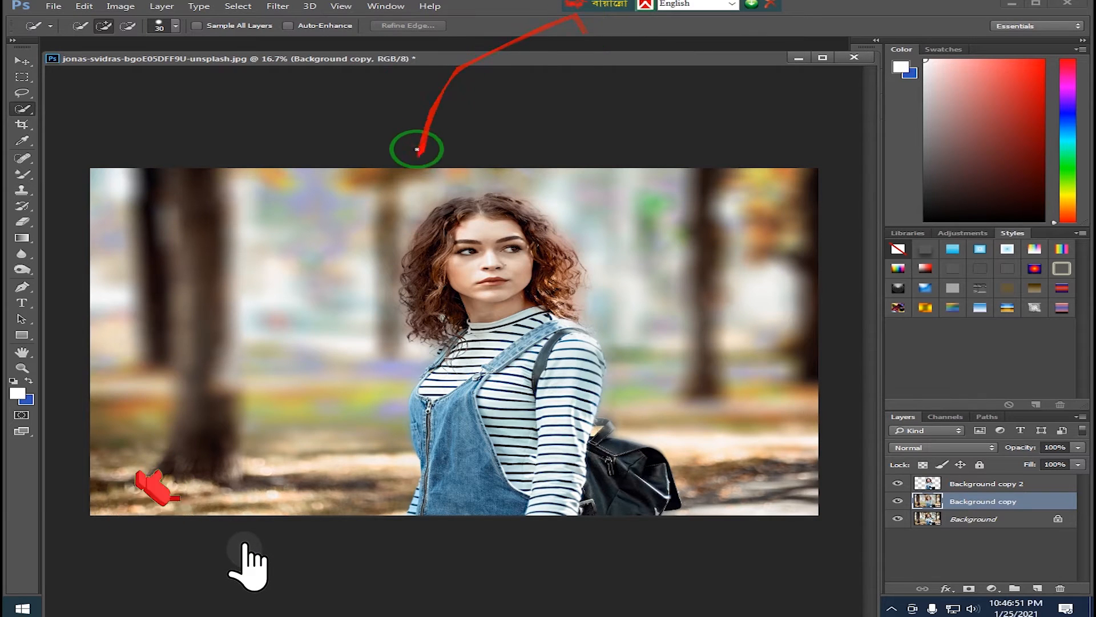
Browse the Complete Lights Pack for Photo Editing folder and open the orange glow image 5tpGvKh.
drag(299, 58, 306, 86)
double_click(298, 61)
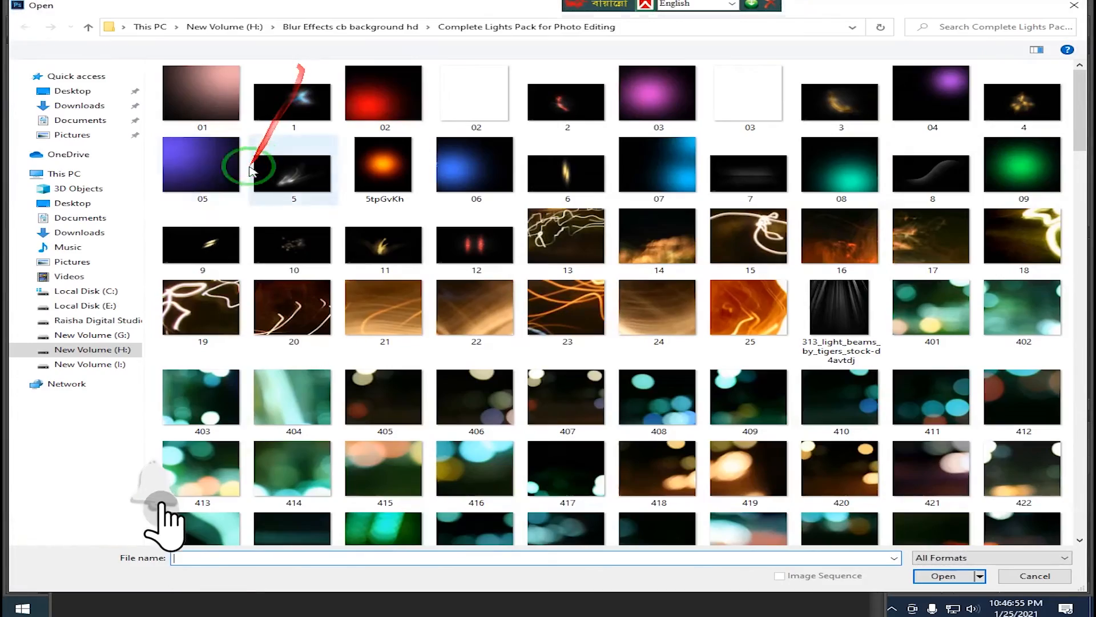
scroll(768, 311, down, 15)
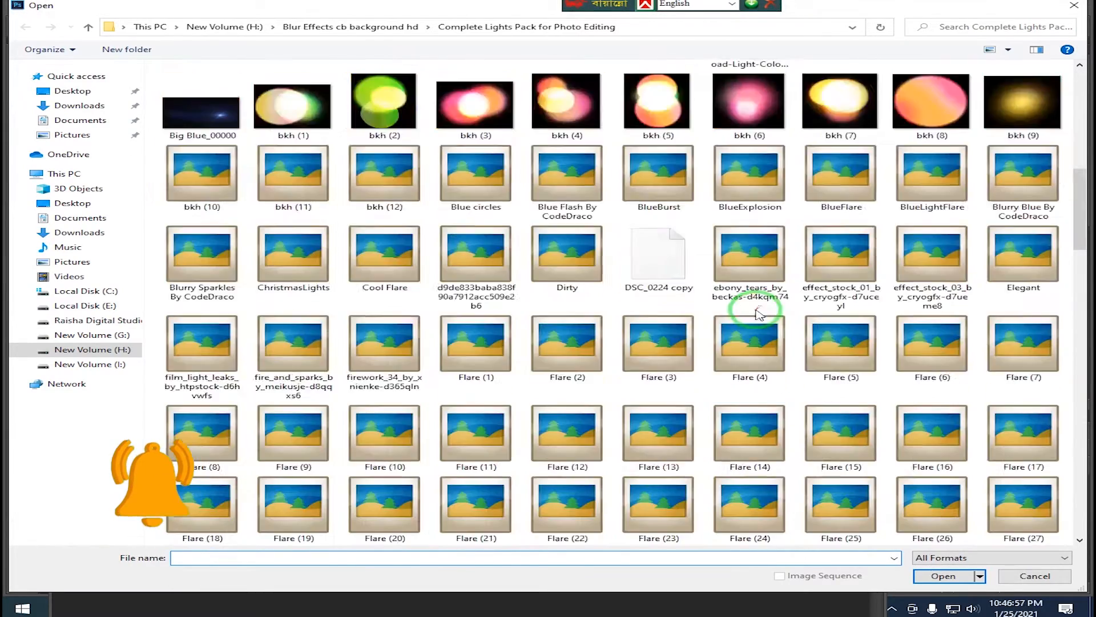
scroll(583, 384, down, 5)
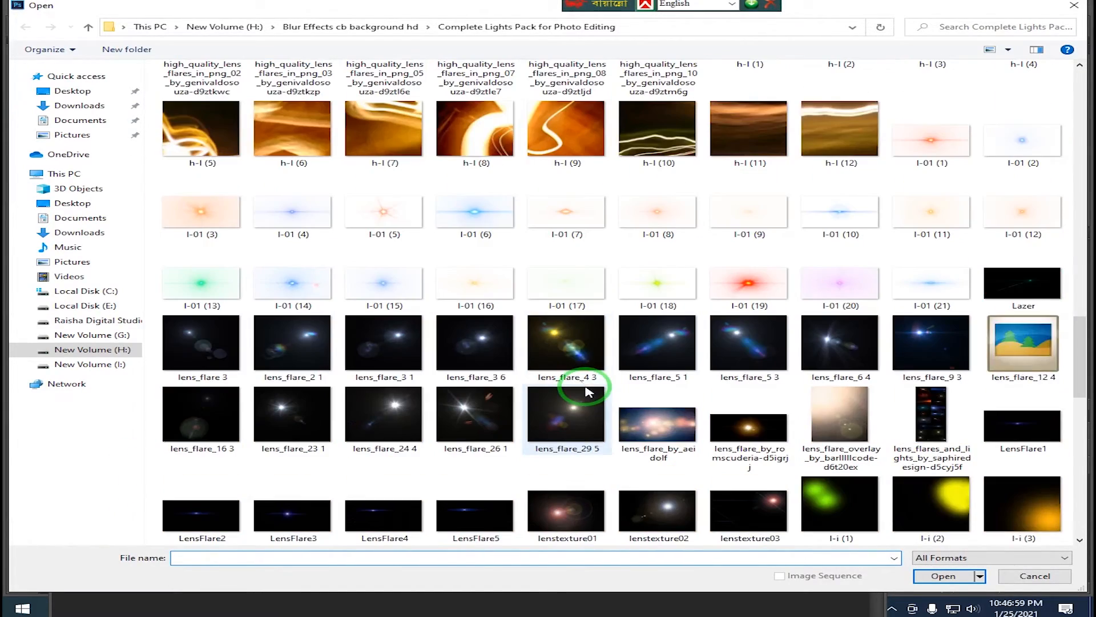
scroll(579, 379, down, 5)
scroll(620, 340, down, 5)
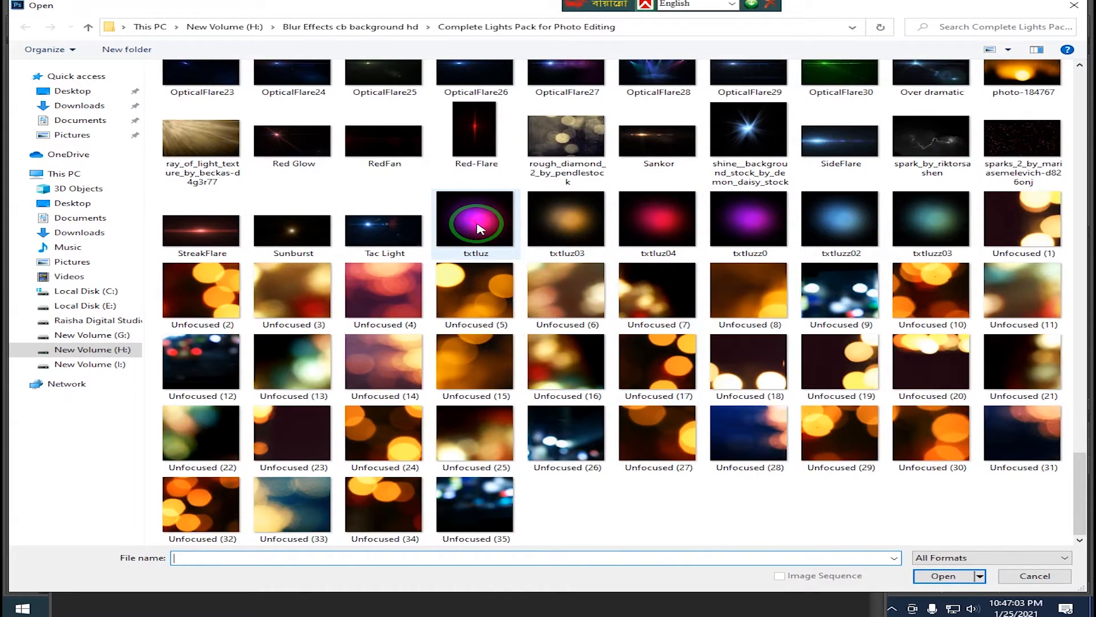
scroll(474, 228, up, 5)
scroll(501, 245, up, 10)
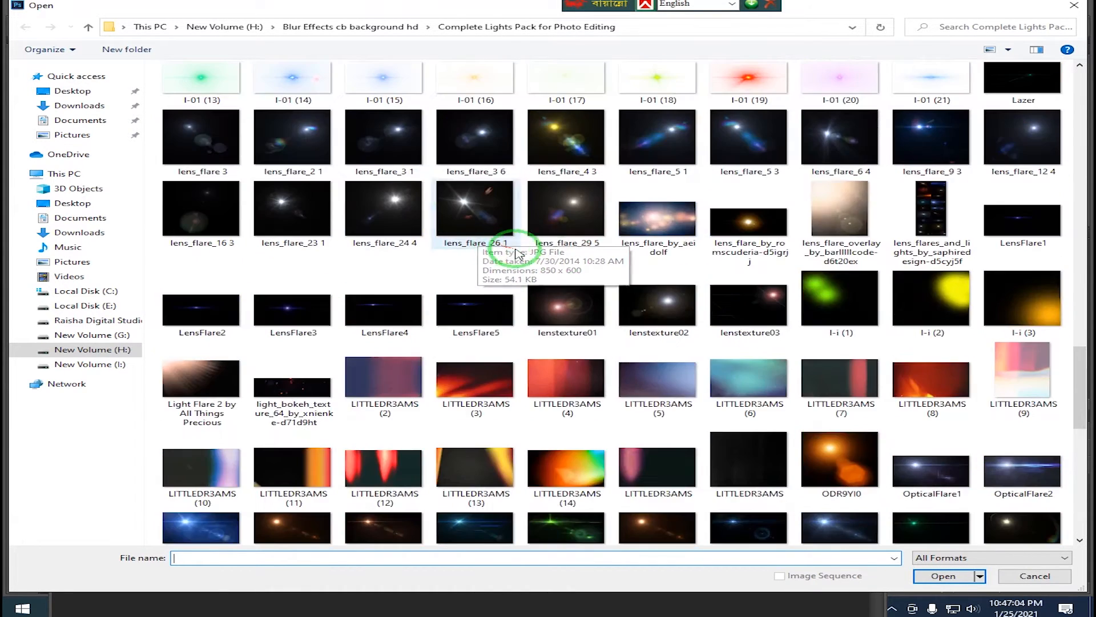
scroll(597, 267, up, 5)
scroll(597, 268, up, 10)
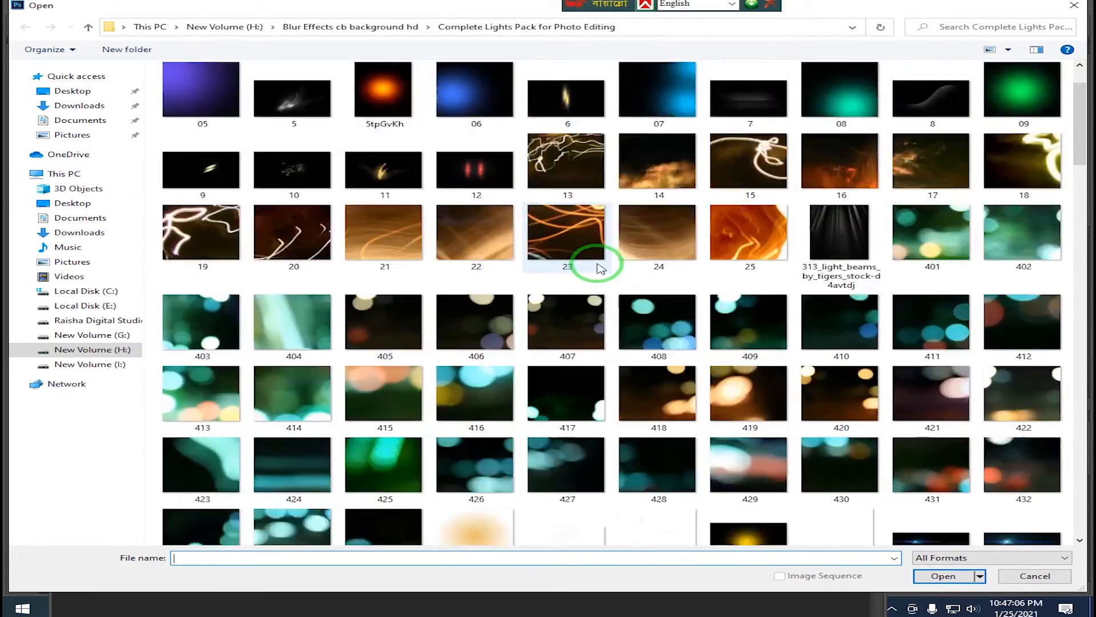
drag(1082, 136, 1088, 137)
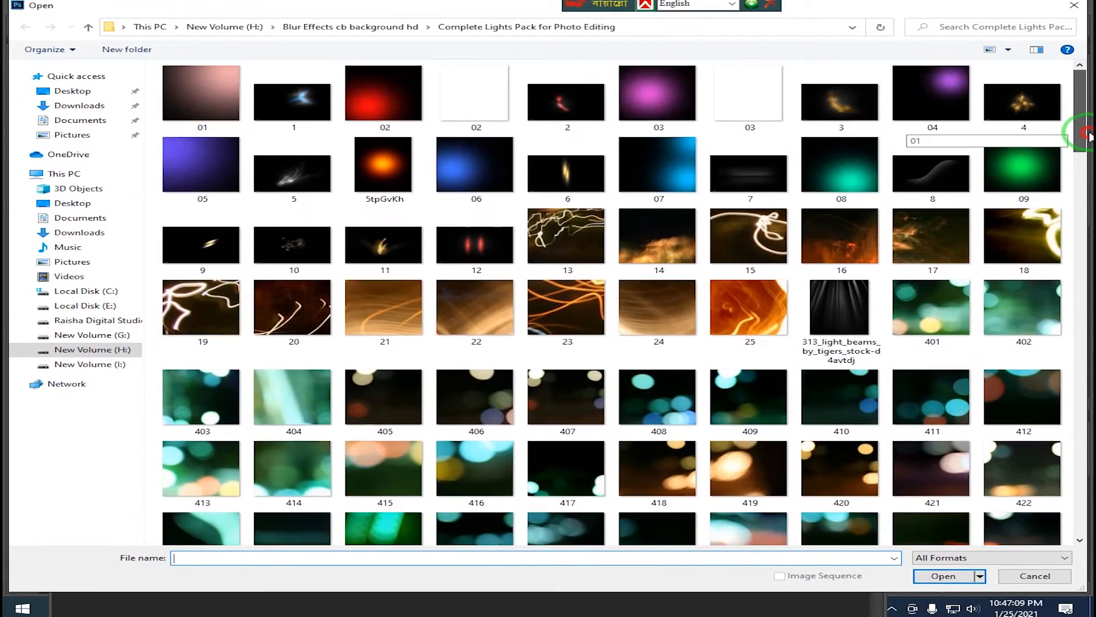
double_click(383, 157)
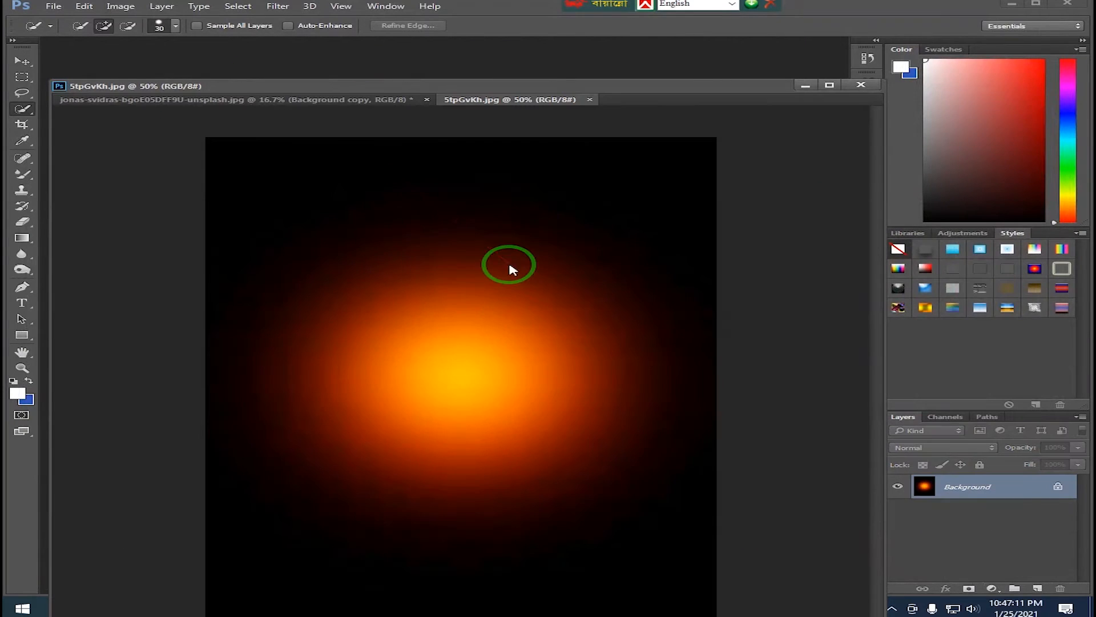
Float the orange glow image, copy it into the portrait as a layer beneath the cutout woman, and dismiss the glow's window.
drag(473, 103, 552, 206)
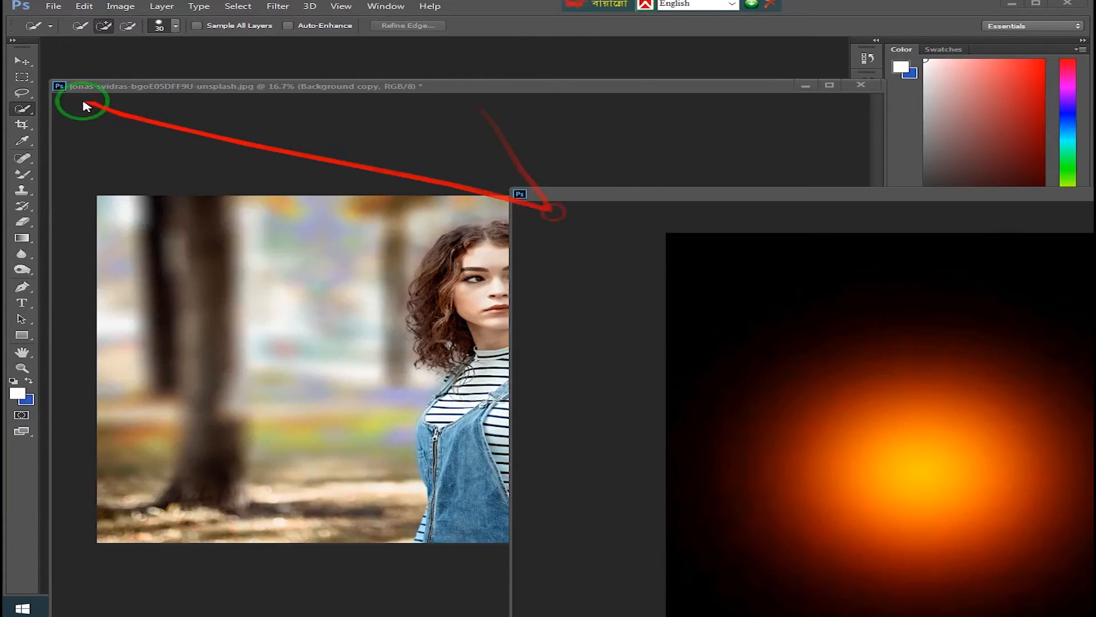
click(23, 57)
drag(848, 385, 426, 286)
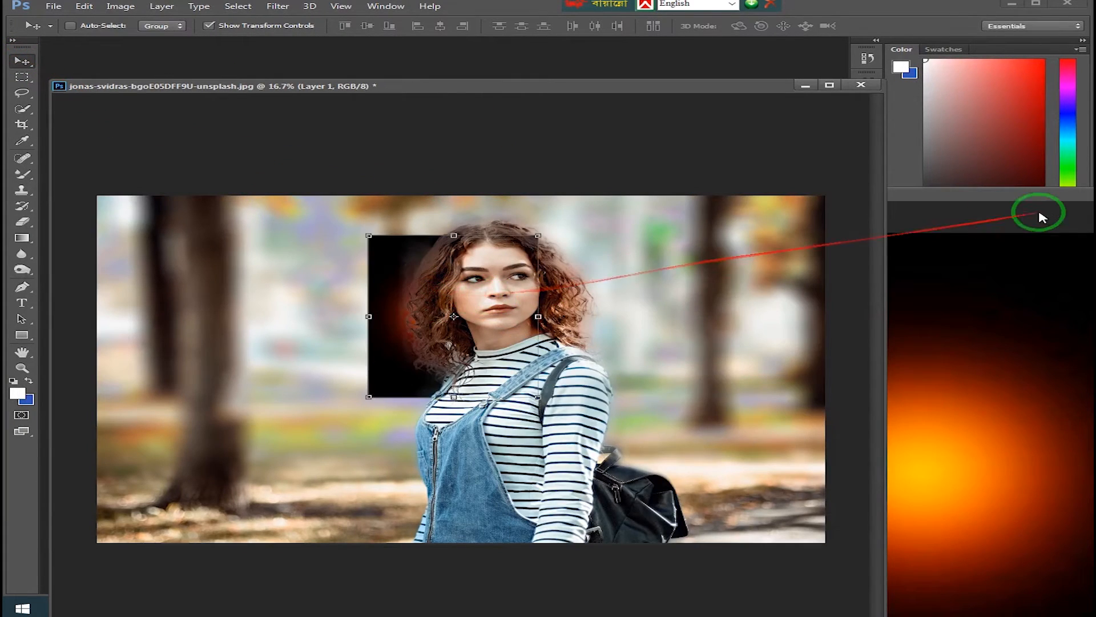
drag(994, 197, 688, 202)
click(962, 198)
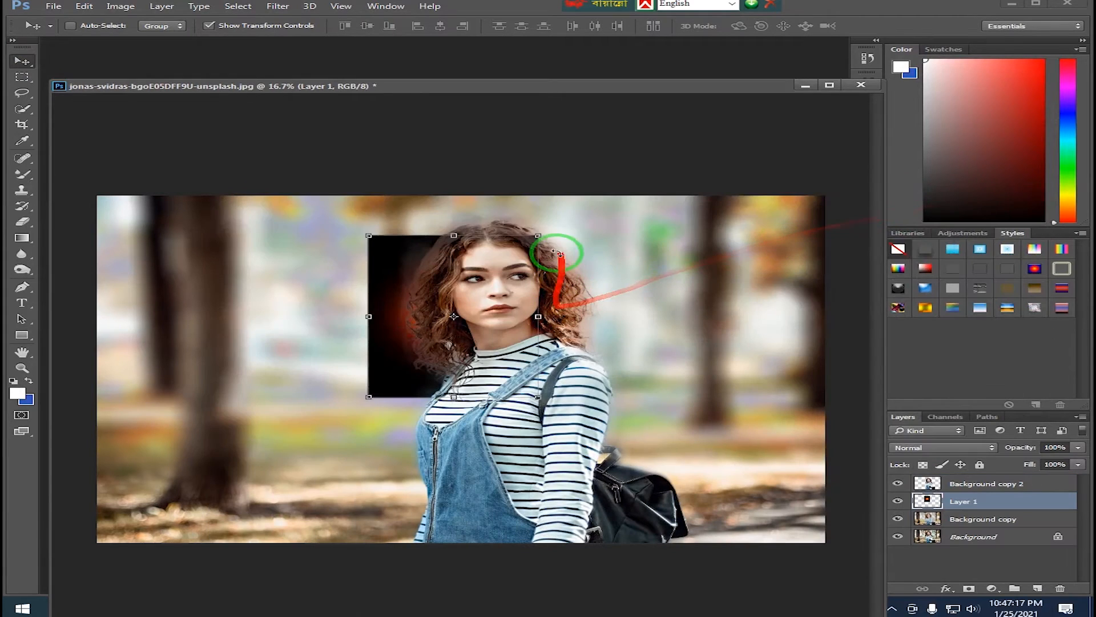
Scale the glow layer up to about 205% and position it behind the woman's head and shoulders.
drag(539, 235, 524, 269)
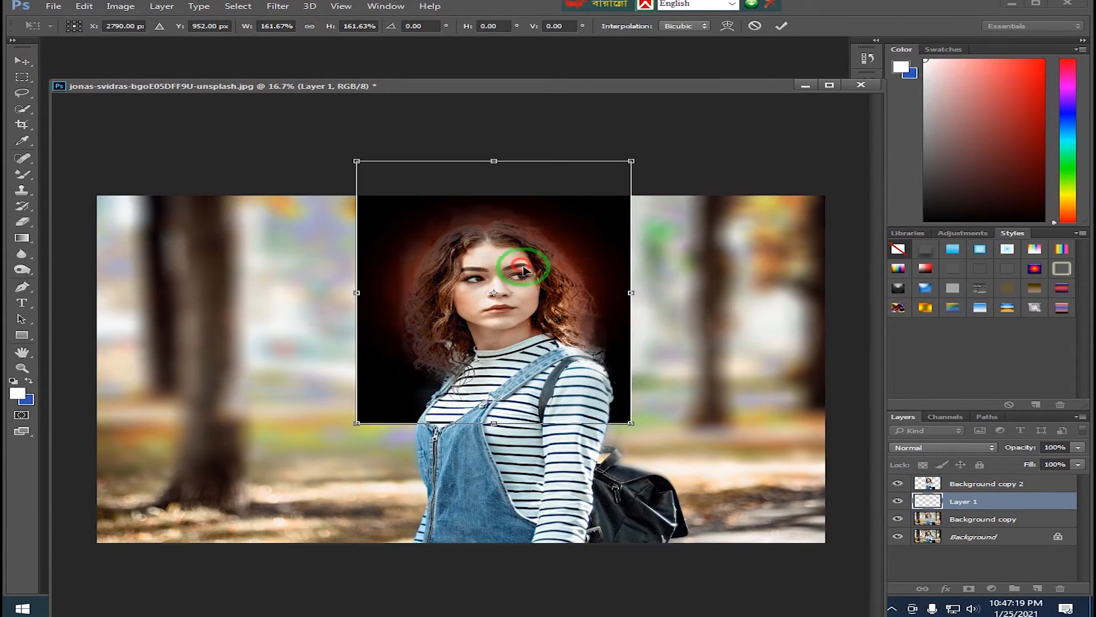
drag(637, 155, 674, 132)
drag(587, 239, 581, 258)
click(781, 25)
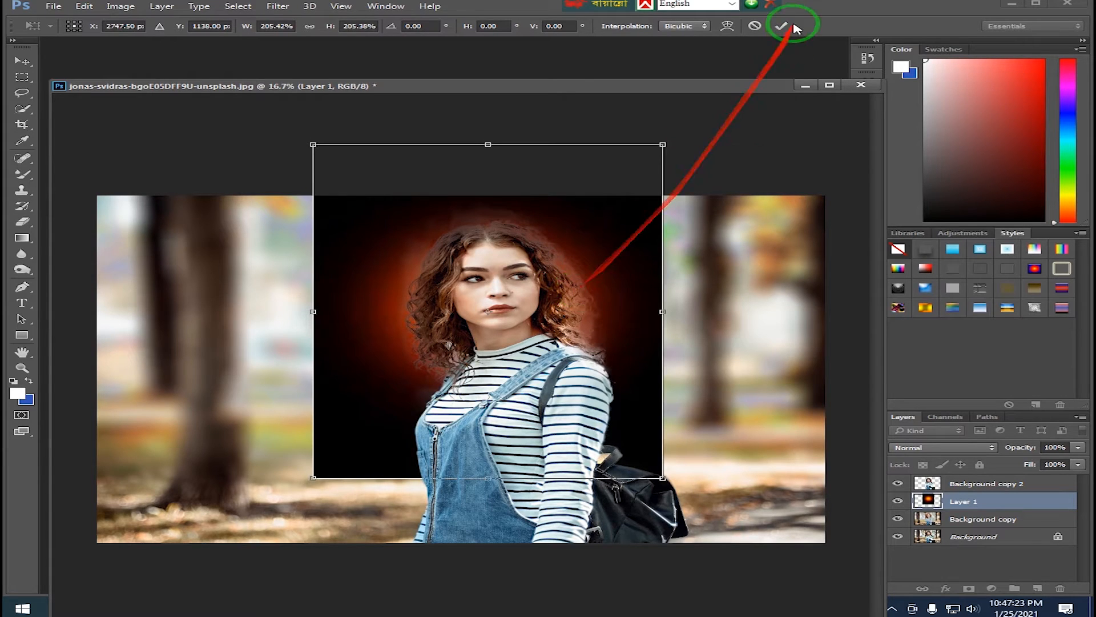
Set the glow layer's blend mode to Screen, and enlarge it by about 135% while shifting it towards the left side of the woman.
click(939, 449)
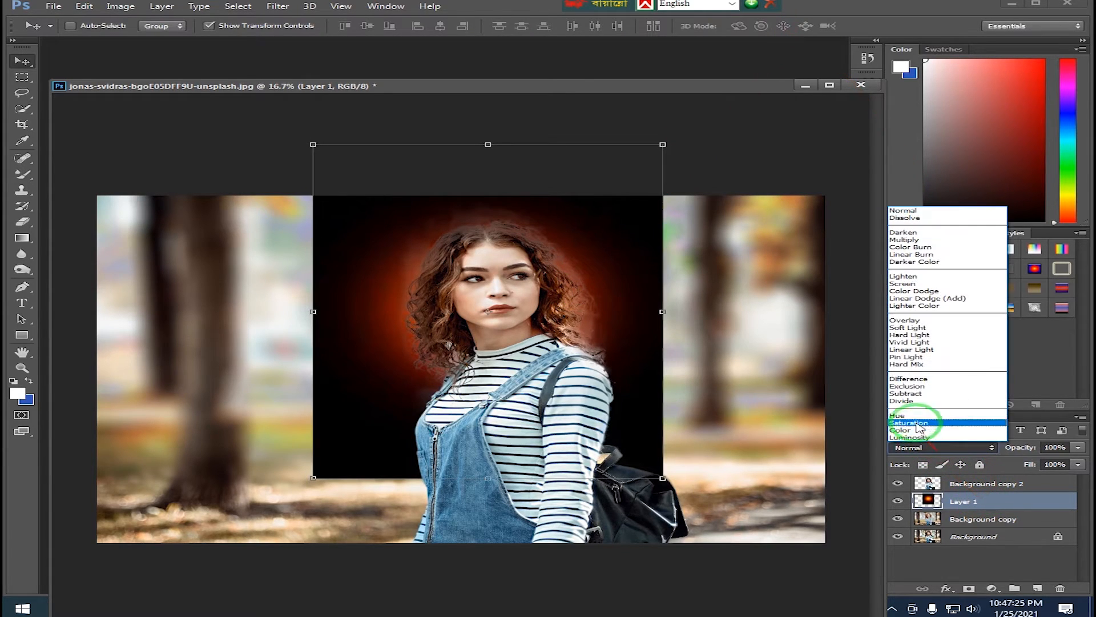
click(903, 283)
drag(578, 313, 480, 308)
drag(563, 469, 734, 552)
drag(641, 429, 608, 382)
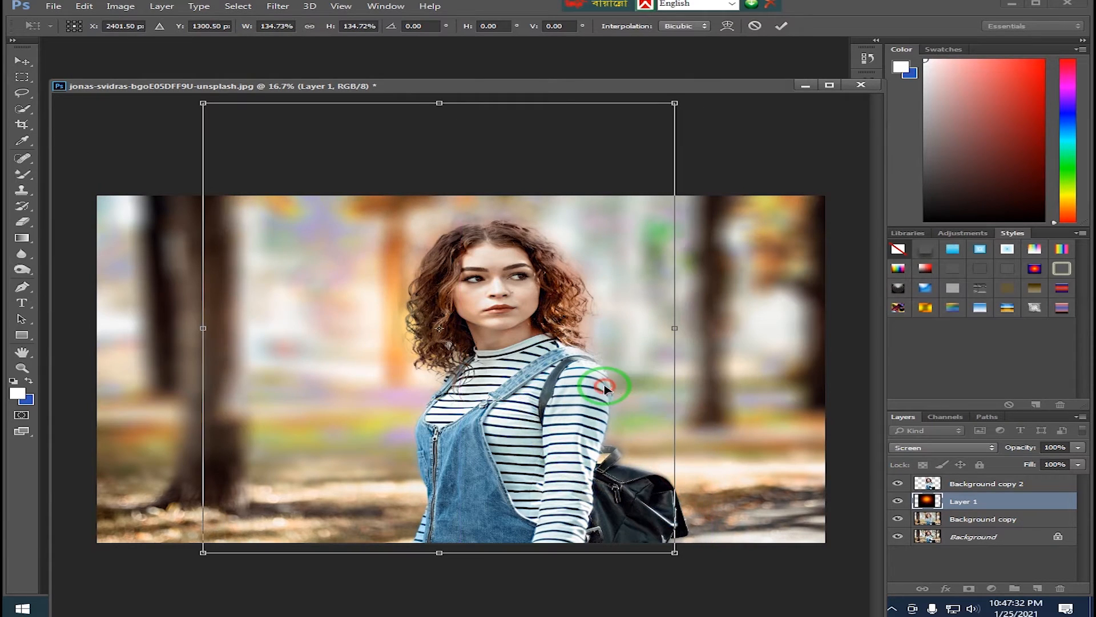
key(Return)
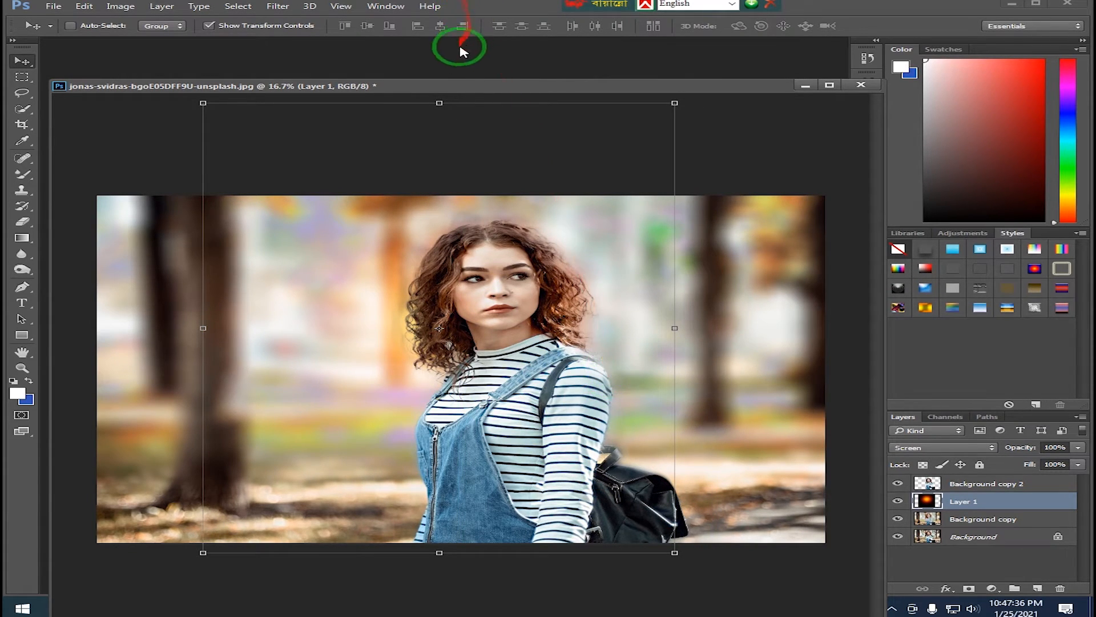
Browse the lence light folder inside Blur Effects cb background hd and open the white-purple starburst image RAJIB EDITZ071.
double_click(442, 72)
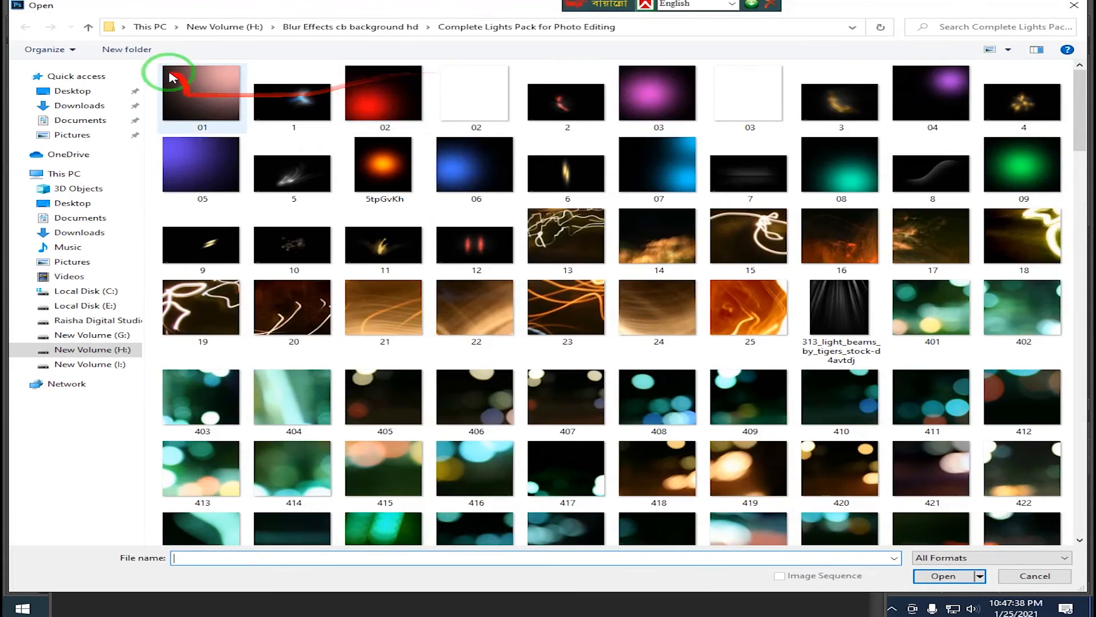
click(88, 29)
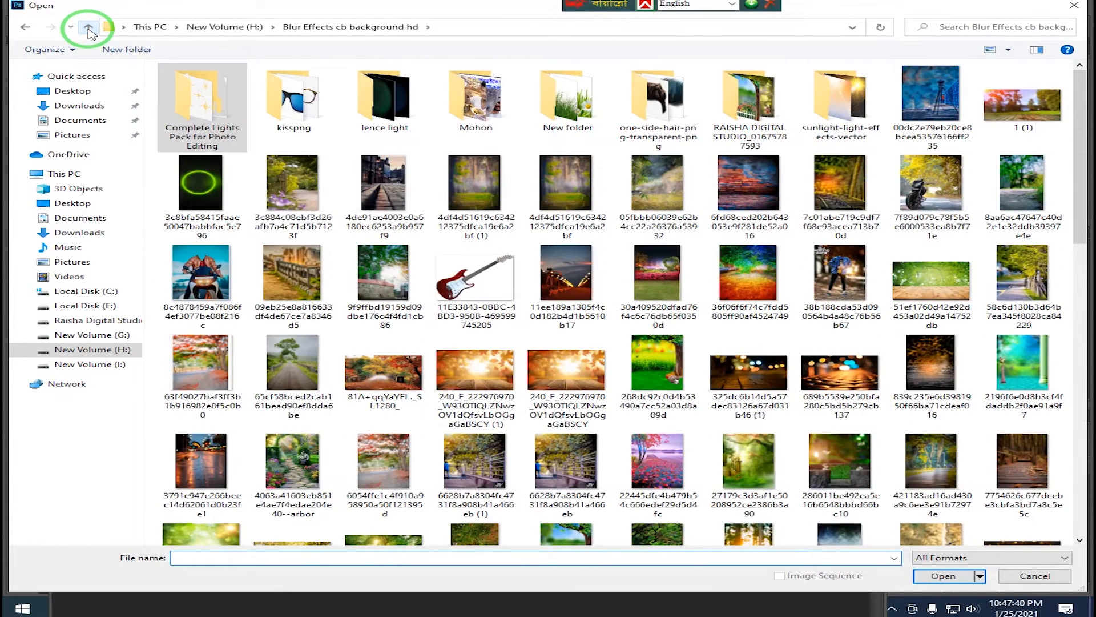
click(853, 106)
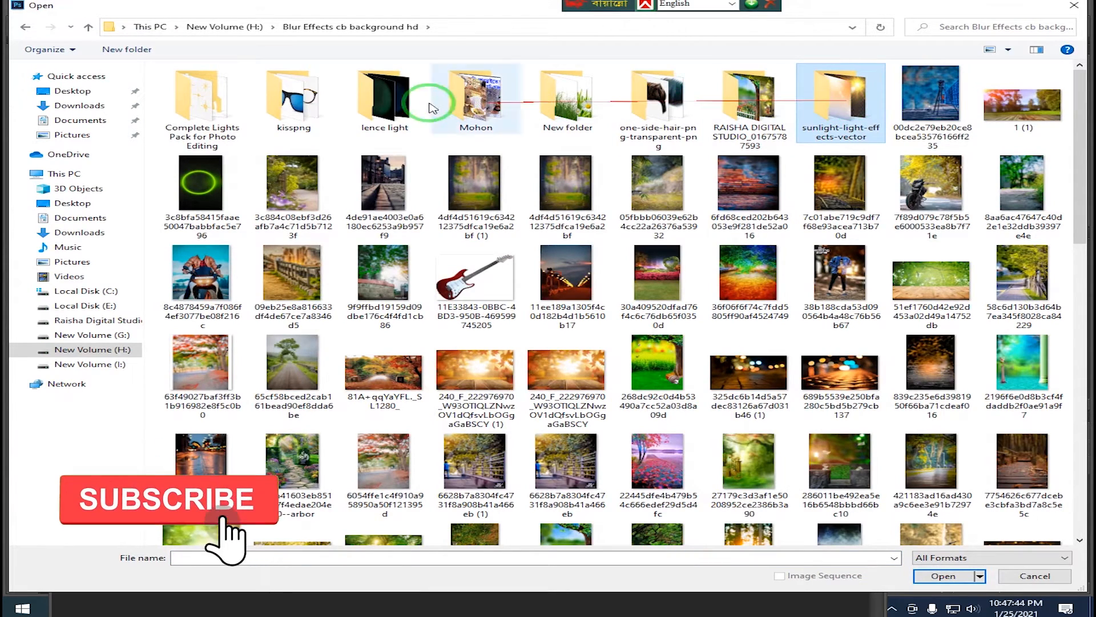
click(370, 101)
double_click(372, 103)
scroll(594, 245, down, 10)
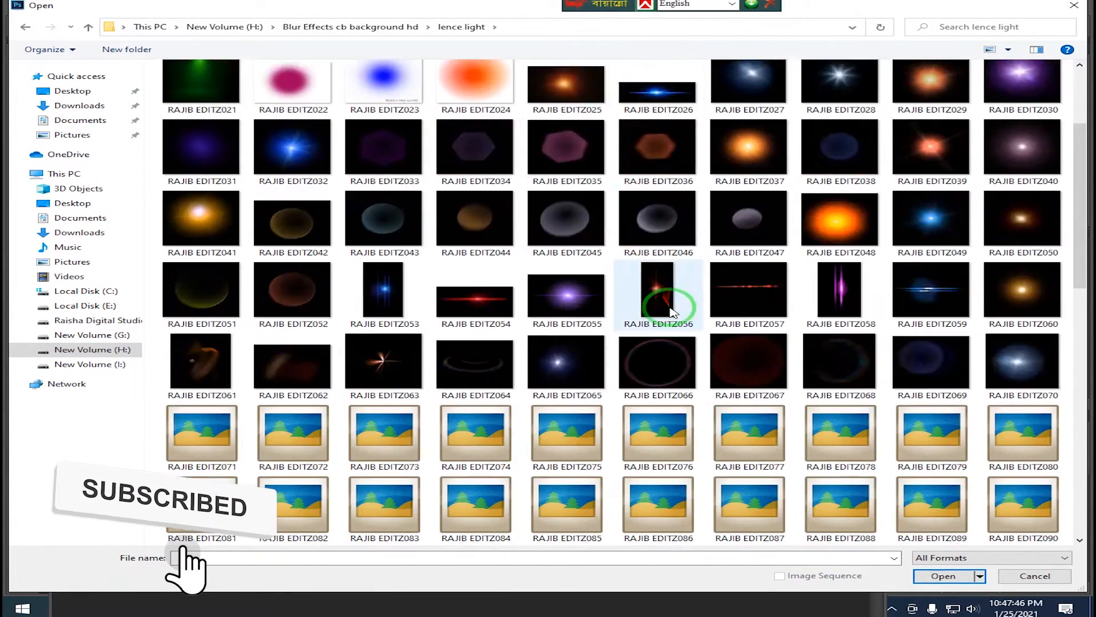
scroll(447, 413, down, 3)
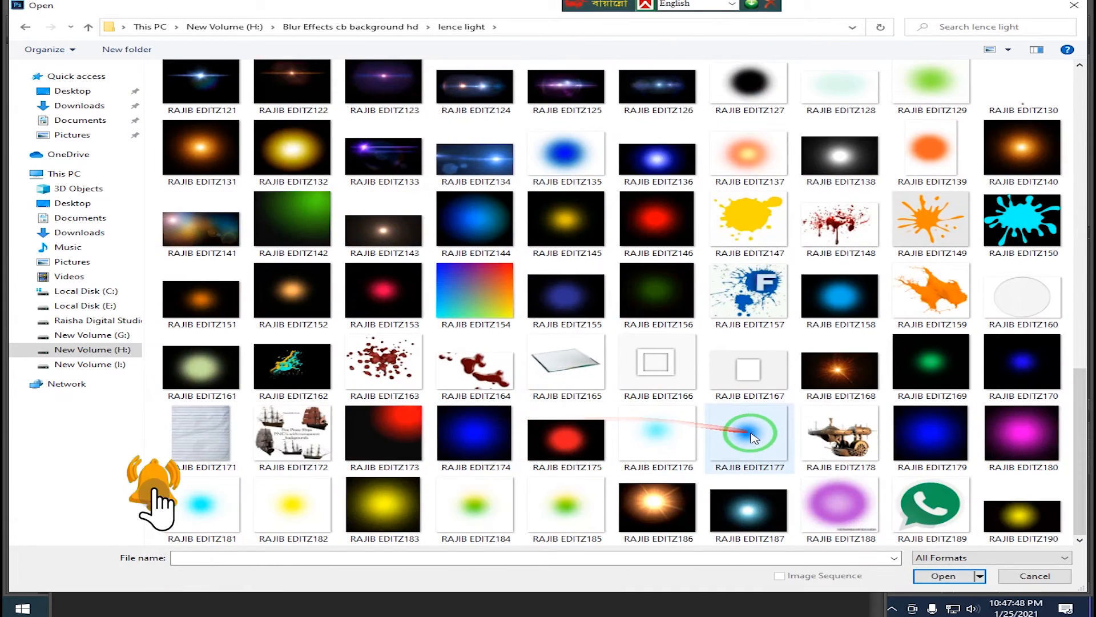
scroll(946, 451, up, 5)
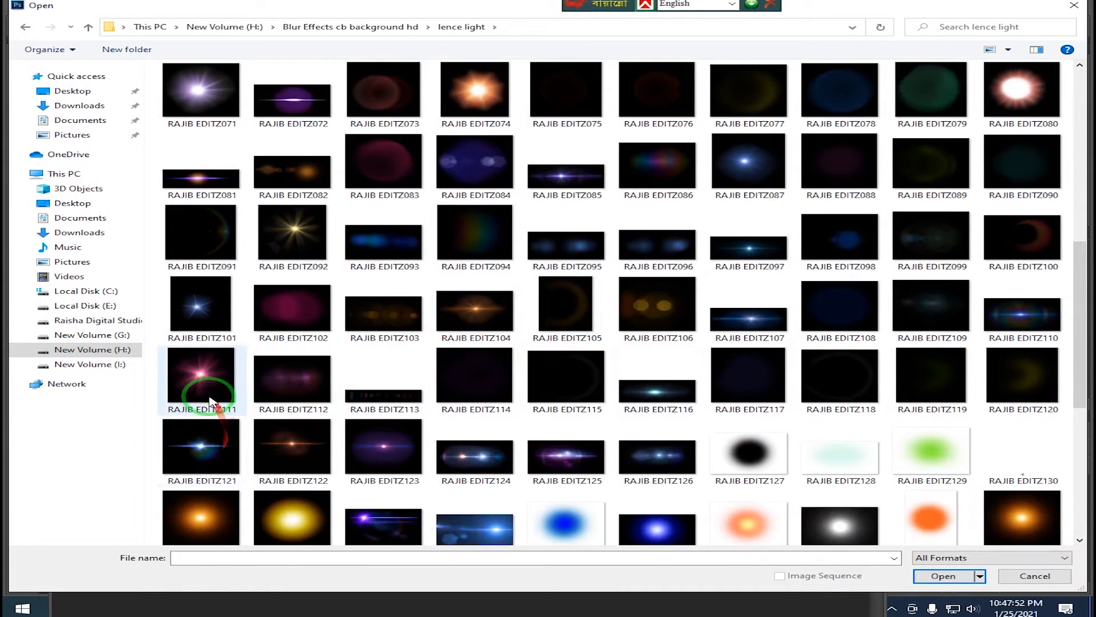
scroll(205, 380, up, 3)
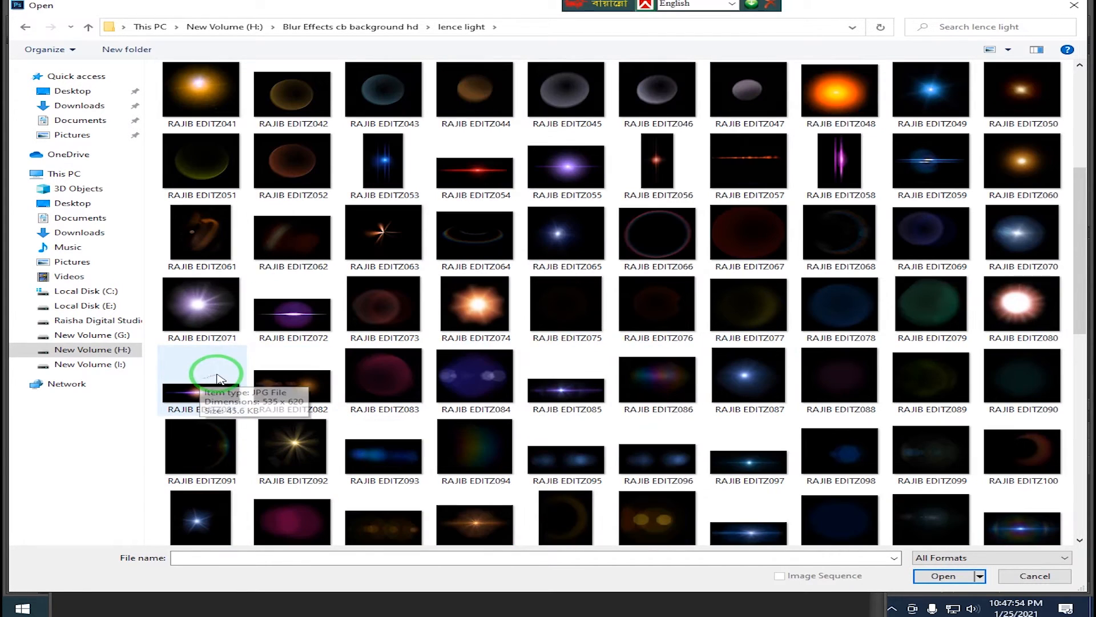
scroll(228, 316, up, 4)
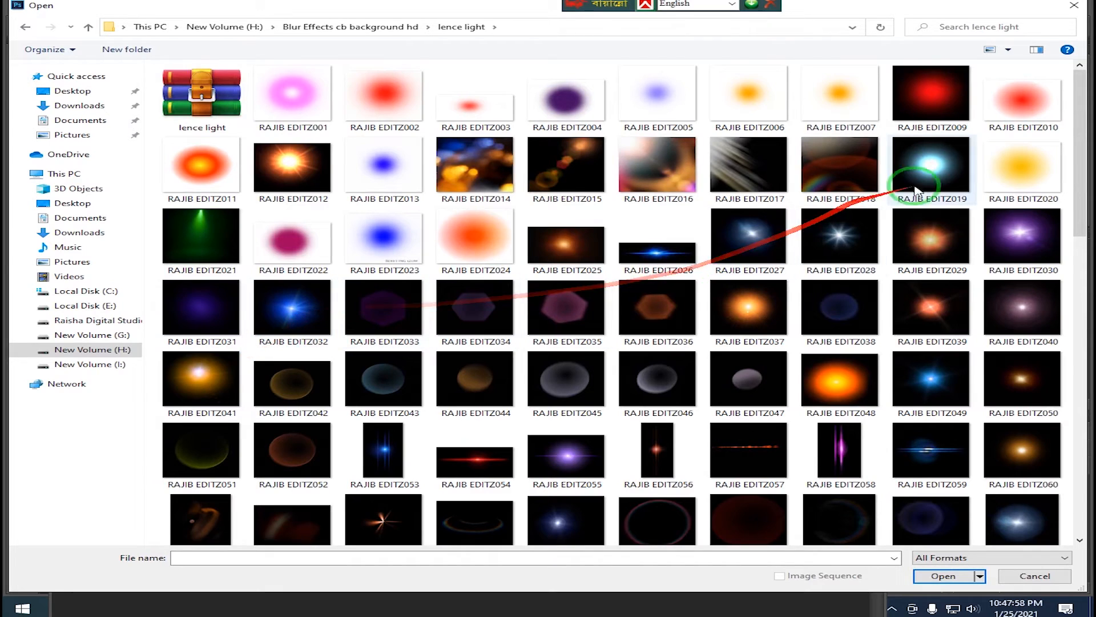
scroll(292, 370, down, 5)
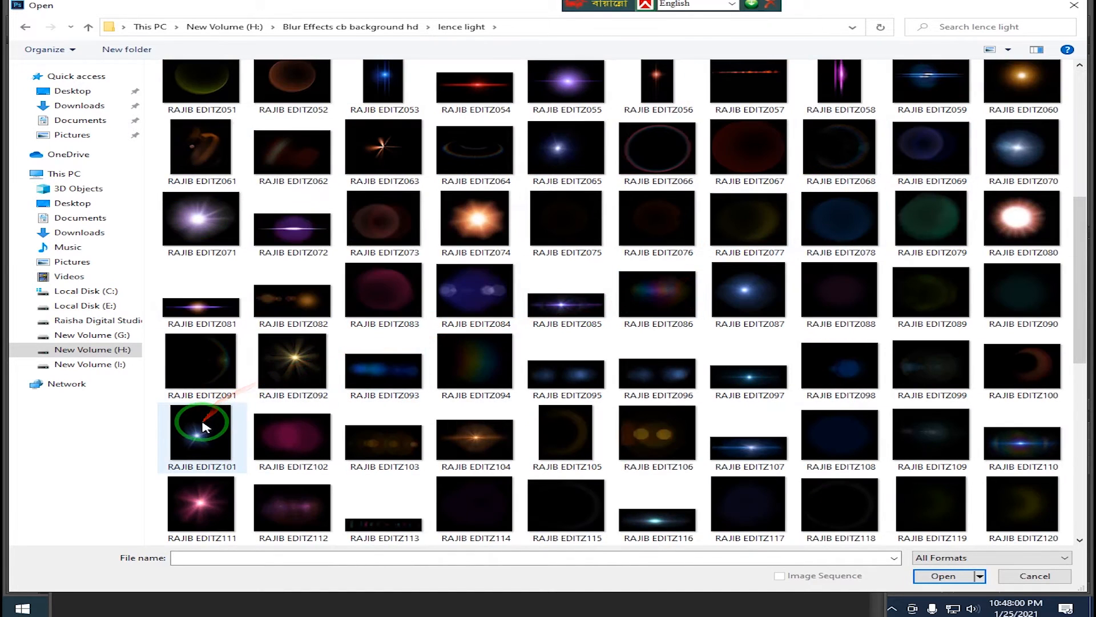
double_click(197, 221)
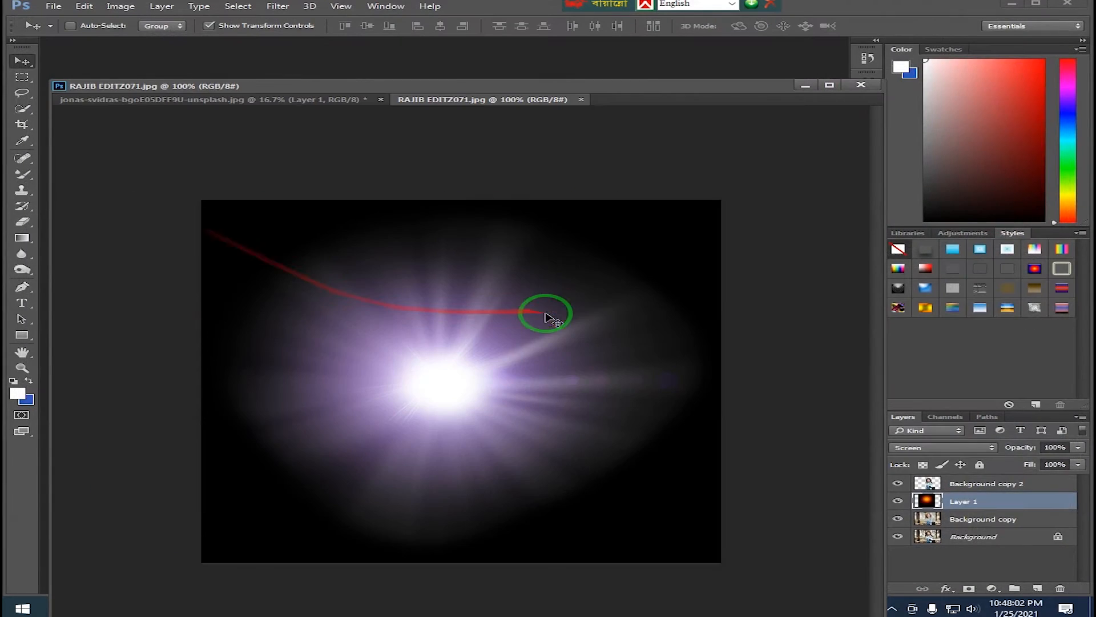
Float the starburst image, copy it into the portrait as a layer beneath the cutout woman, and dismiss the starburst's window.
drag(440, 114, 679, 291)
drag(730, 260, 849, 200)
drag(1014, 320, 678, 358)
click(728, 356)
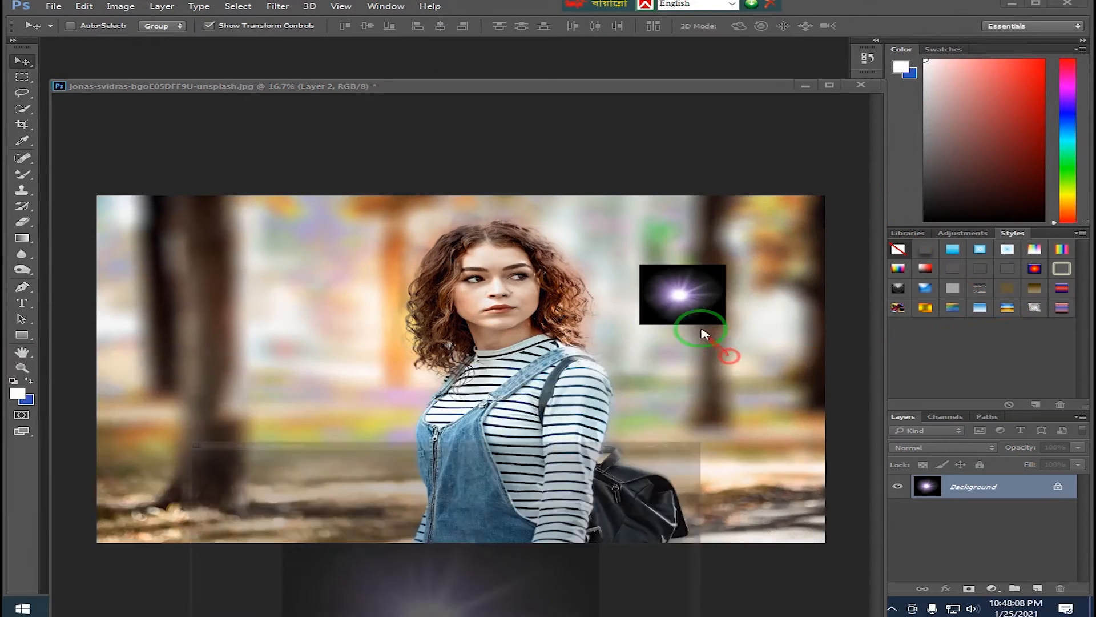
Scale the starburst layer up to about 218% and position it beside the woman's head, over the tree behind her backpack.
drag(726, 264, 832, 200)
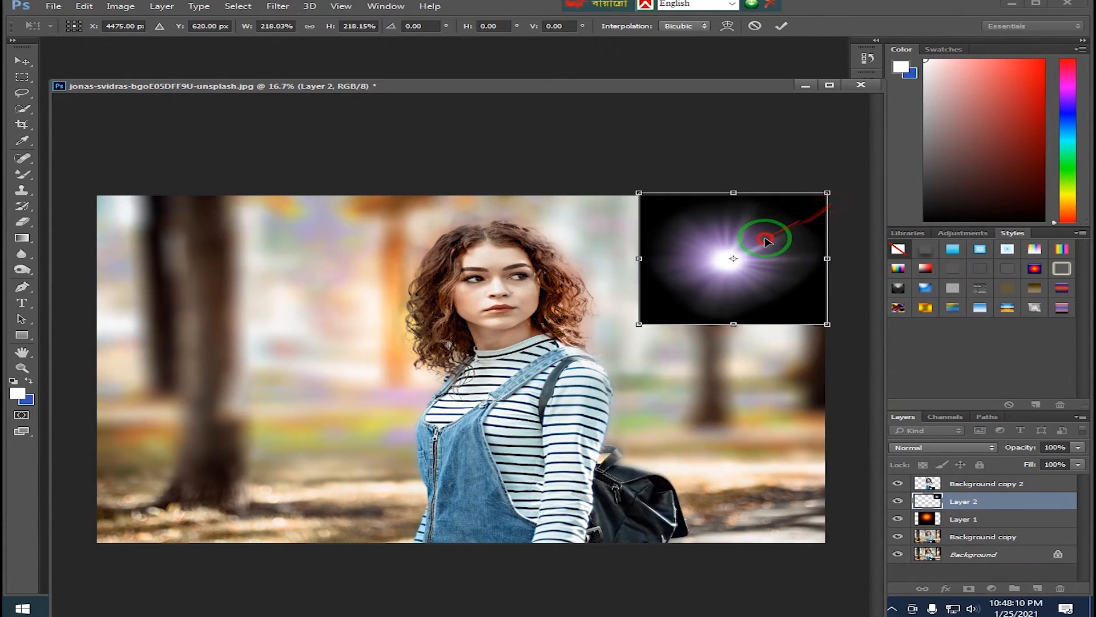
drag(771, 237, 751, 246)
key(Return)
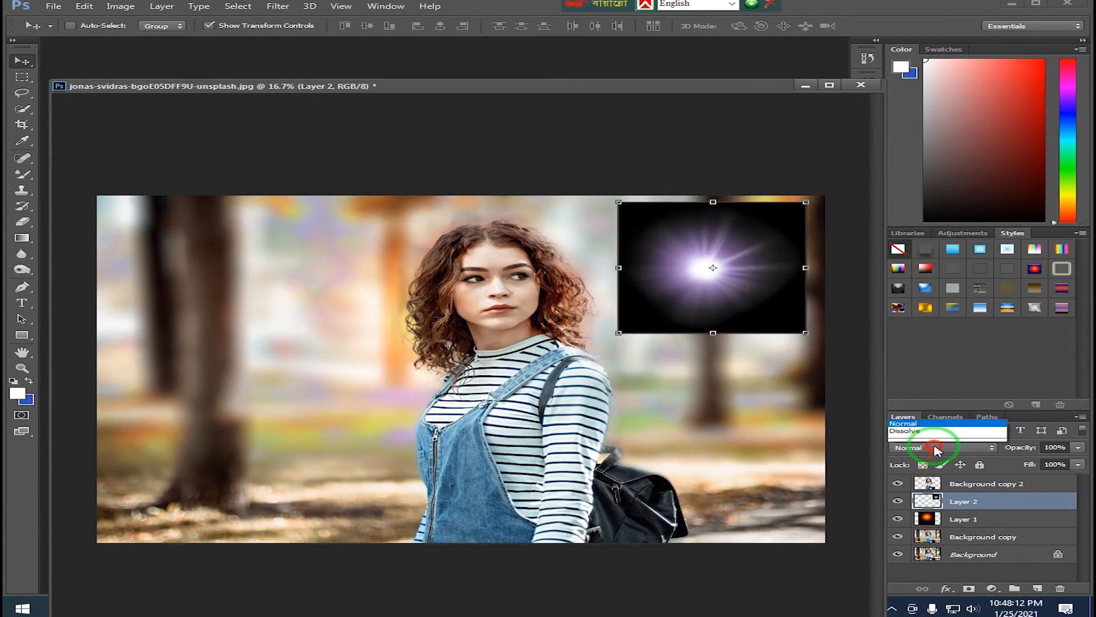
Set the starburst layer's blend mode to Screen, and enlarge it by about 140% over the tree behind her backpack.
click(937, 447)
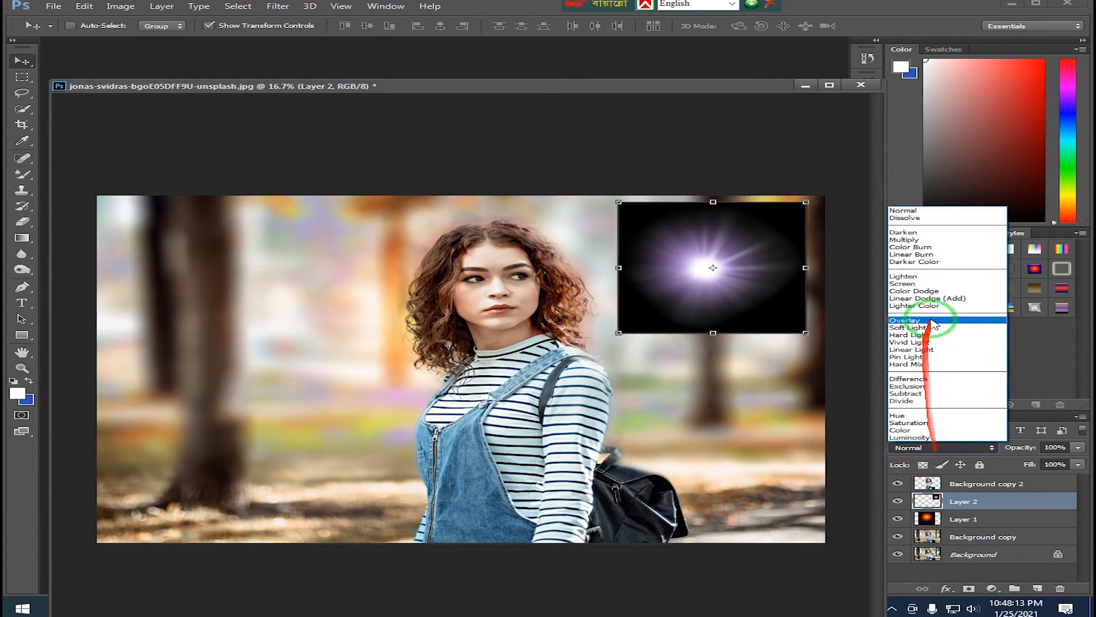
click(902, 284)
drag(620, 334, 480, 411)
drag(765, 291, 816, 251)
drag(859, 162, 802, 189)
drag(715, 269, 748, 255)
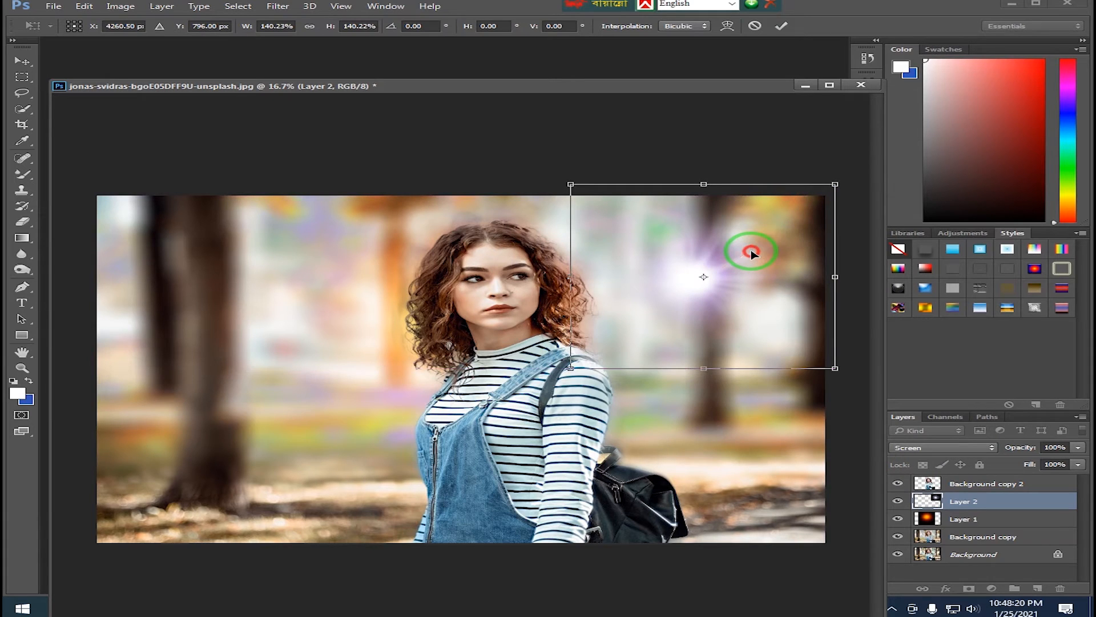
key(Return)
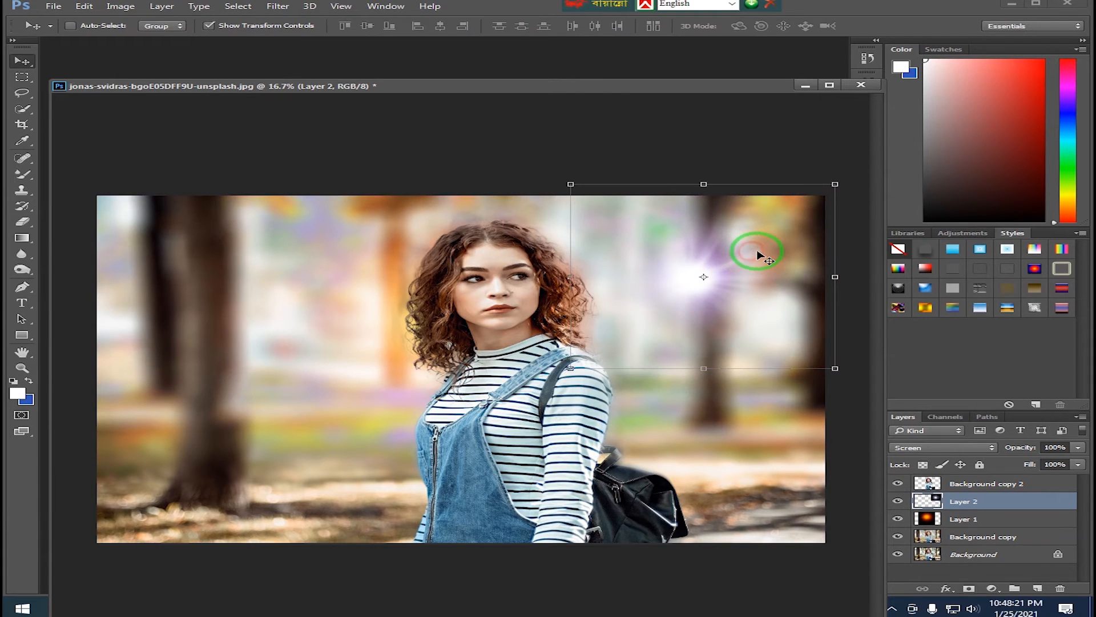
Browse the sunlight-light-effects-vector folder and open the orange rays image glowing-rays-background-orange-color_1017-26180.
double_click(591, 63)
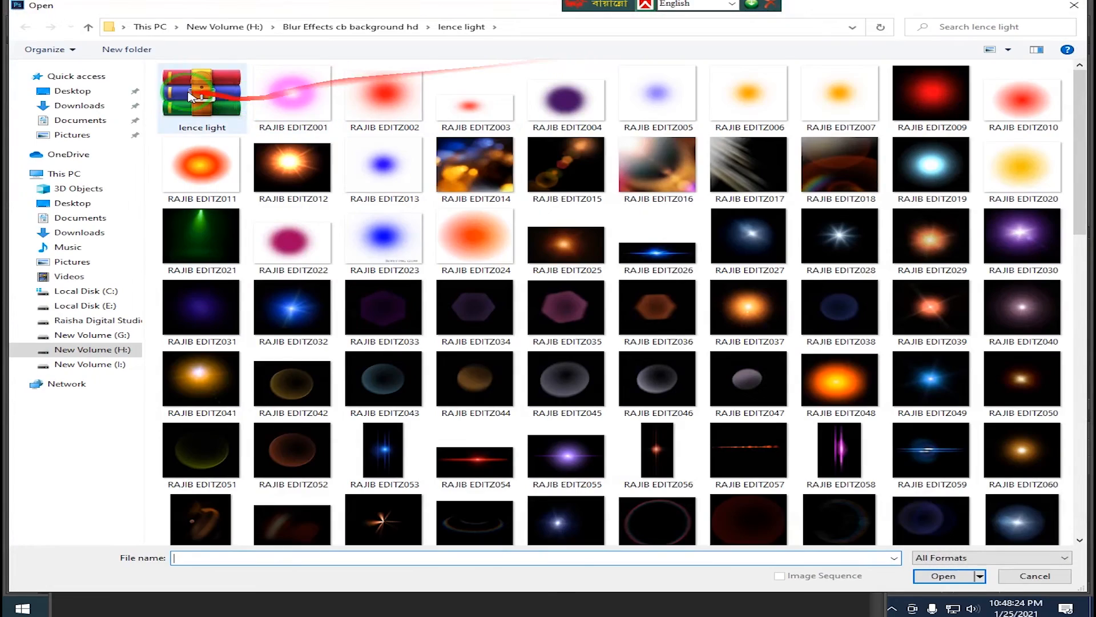
click(89, 26)
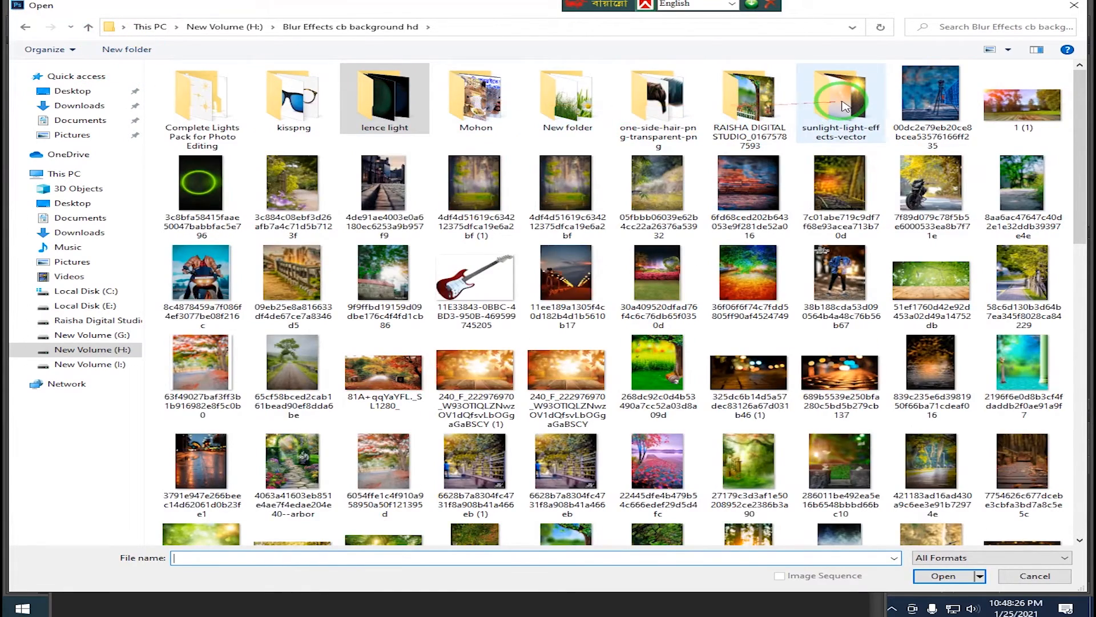
double_click(824, 129)
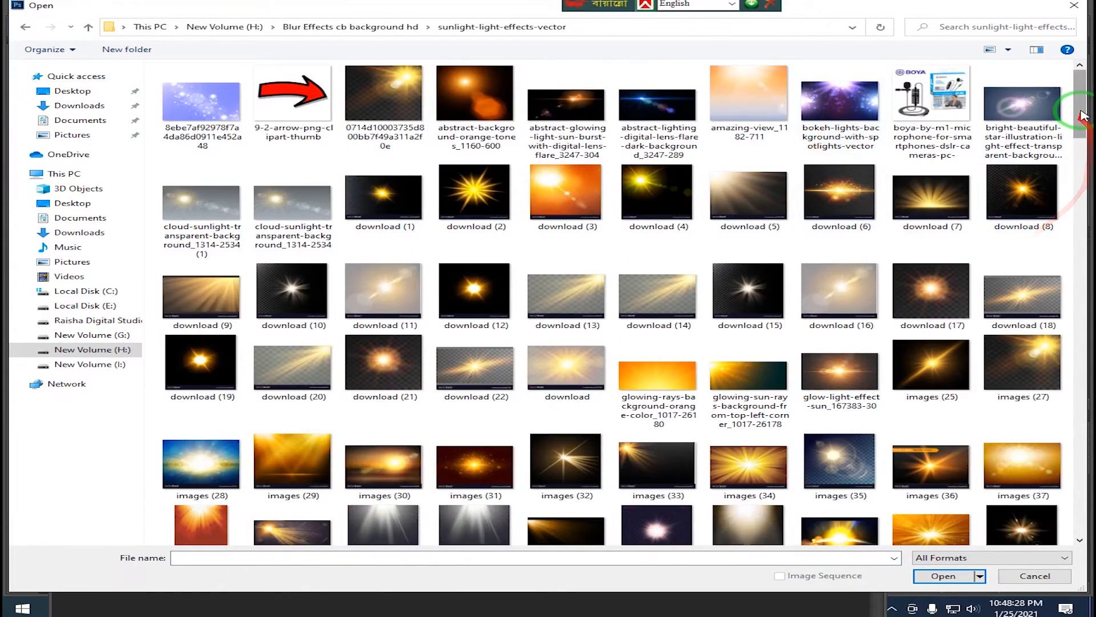
drag(1079, 112, 1072, 460)
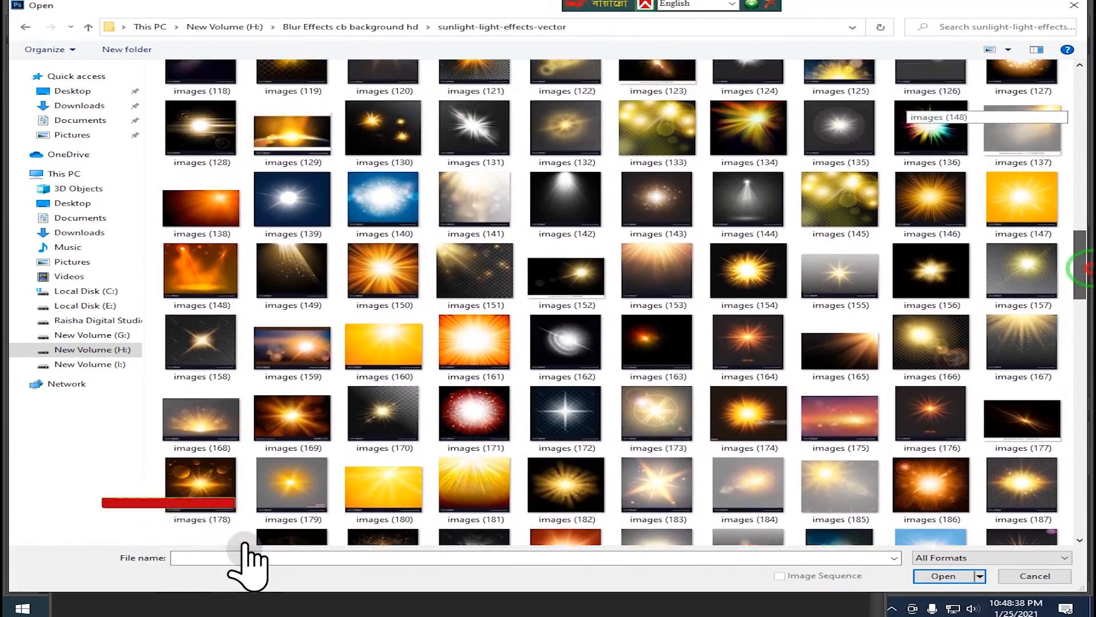
drag(1079, 267, 1084, 151)
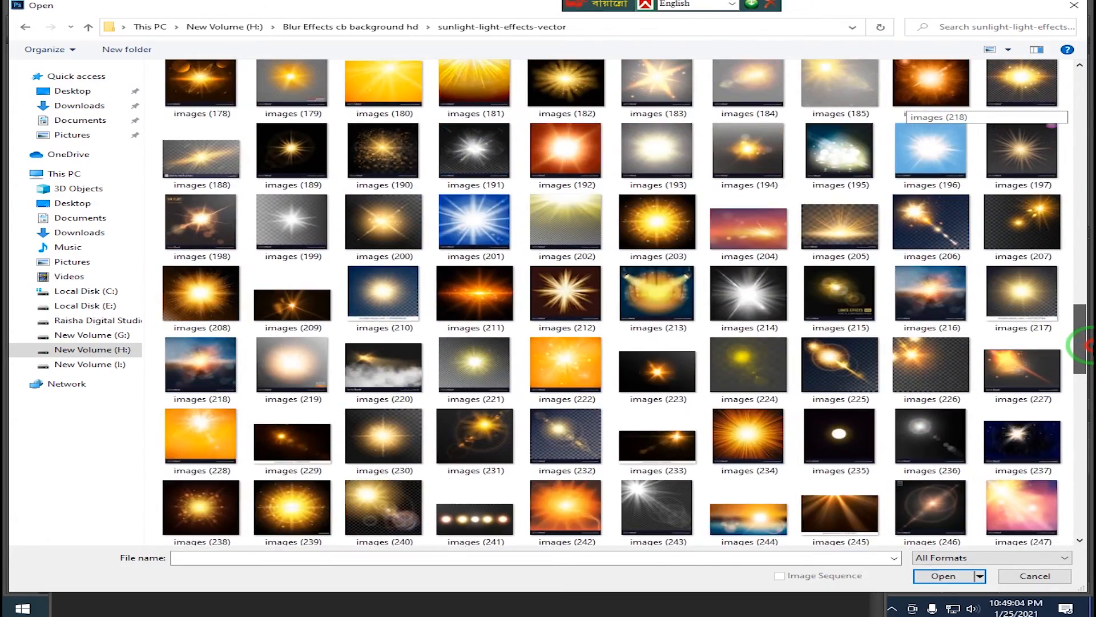
drag(1086, 344, 1085, 133)
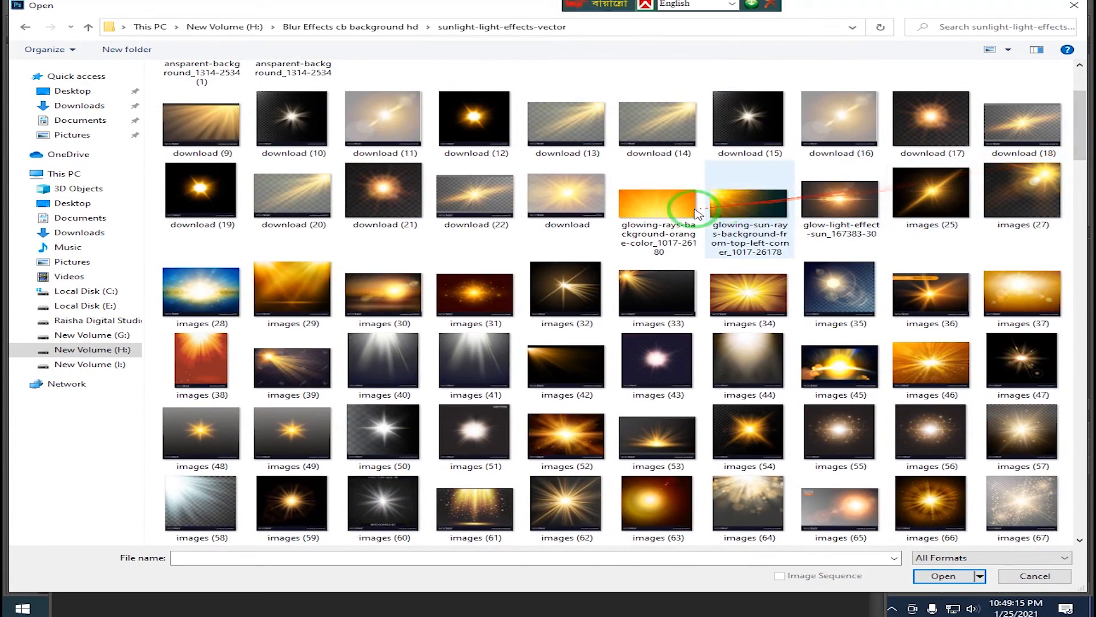
double_click(668, 214)
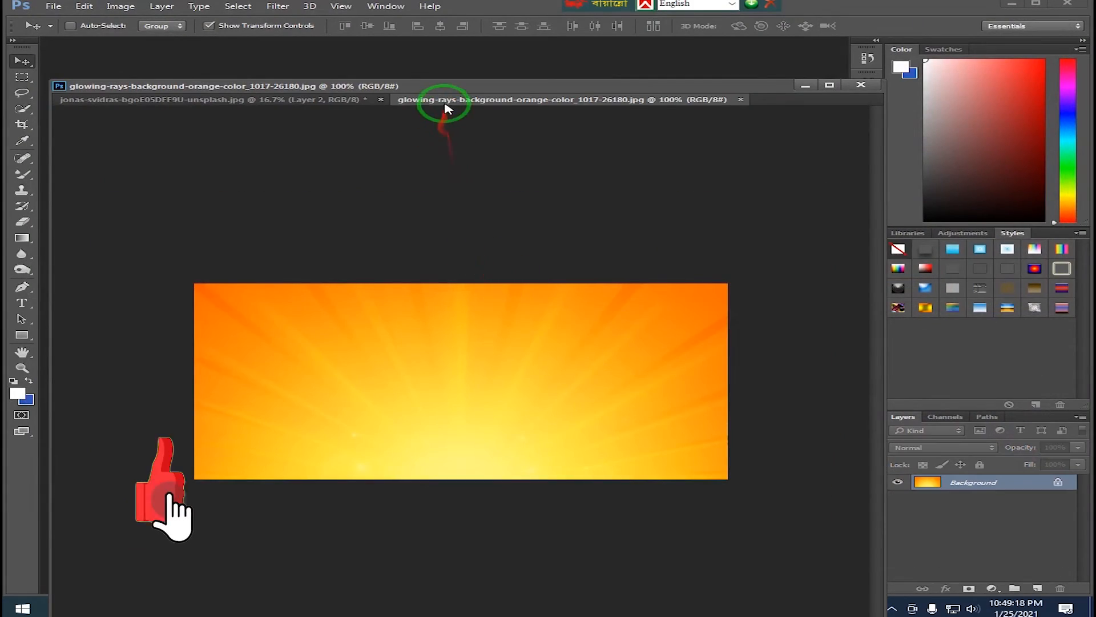
Float the orange rays image, copy it into the portrait as a layer beneath the cutout woman, and dismiss the rays' window.
drag(447, 109, 485, 331)
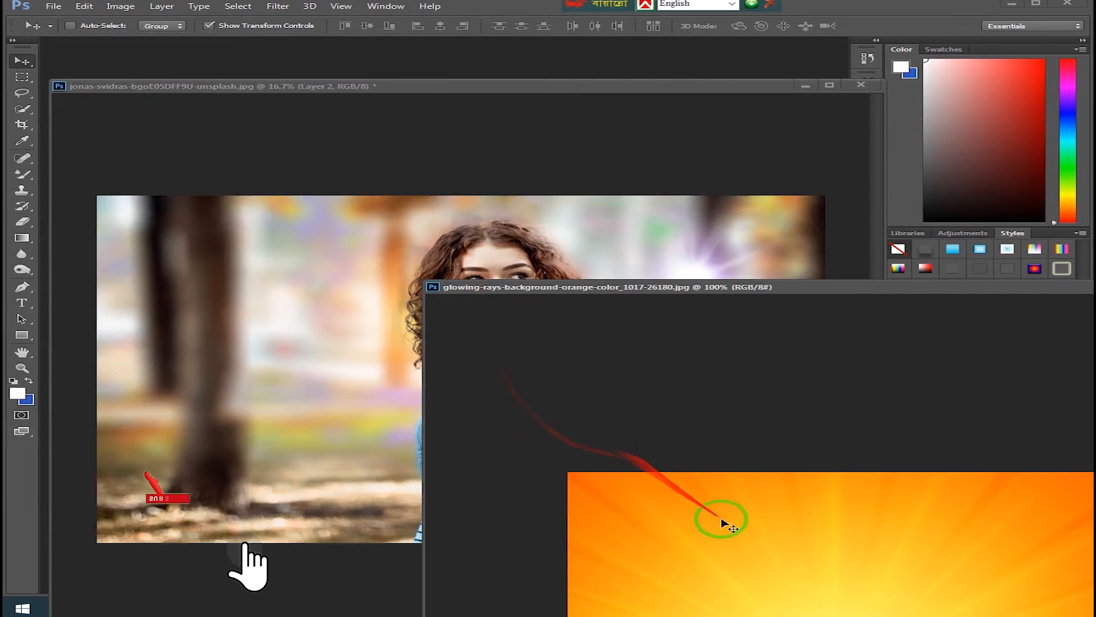
drag(724, 516, 289, 294)
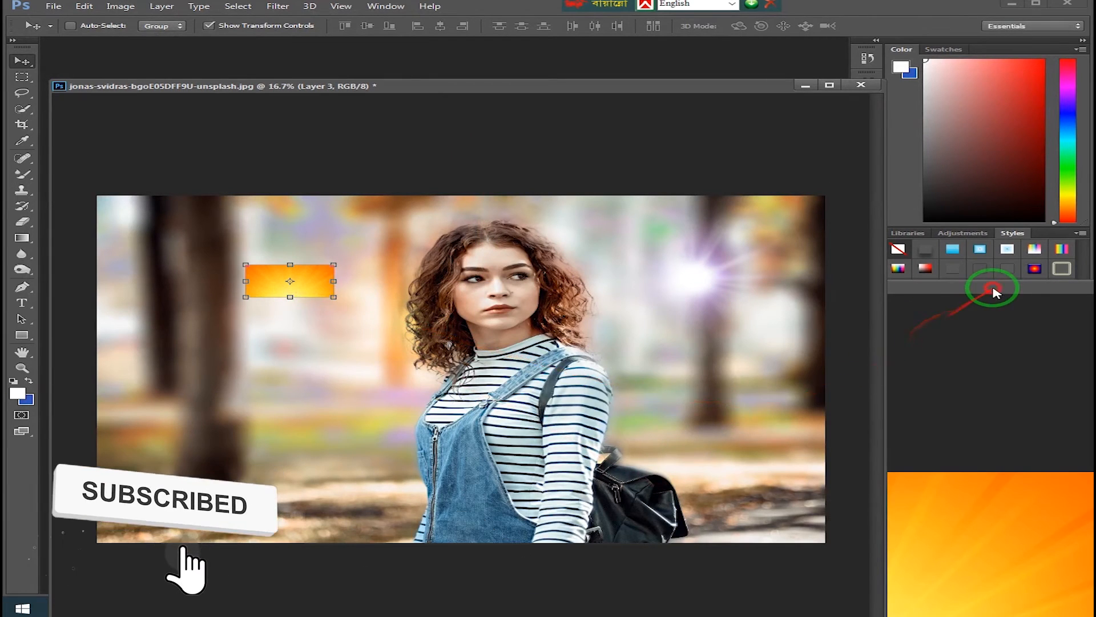
drag(996, 291, 478, 293)
click(606, 288)
Enlarge the orange rays layer until it covers the whole picture behind the woman.
drag(342, 279, 746, 565)
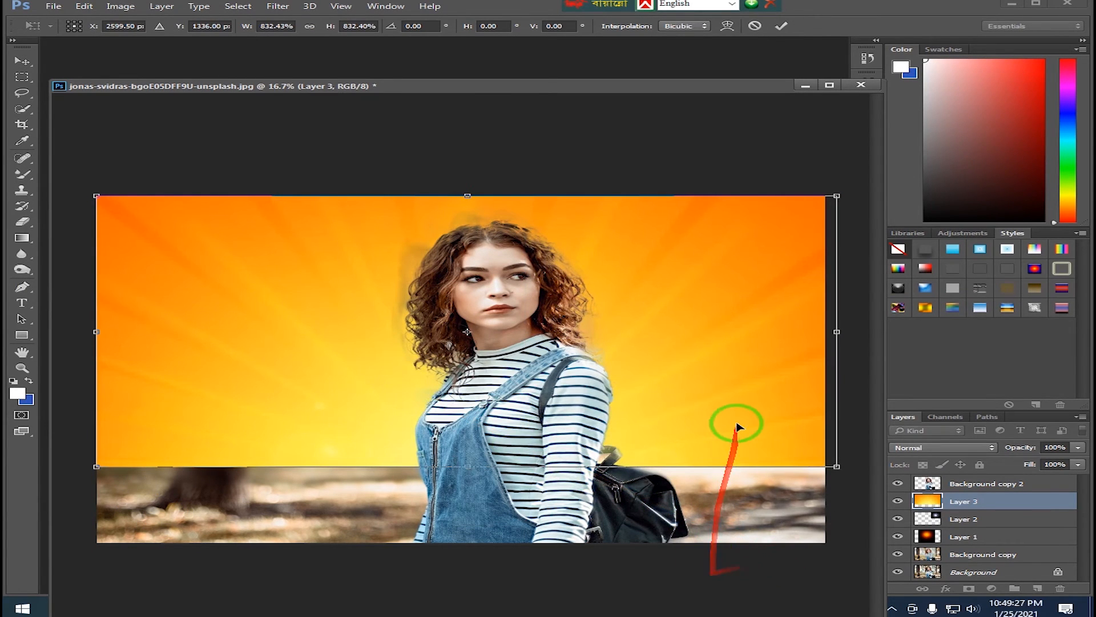
key(ctrl+minus)
key(ctrl+minus)
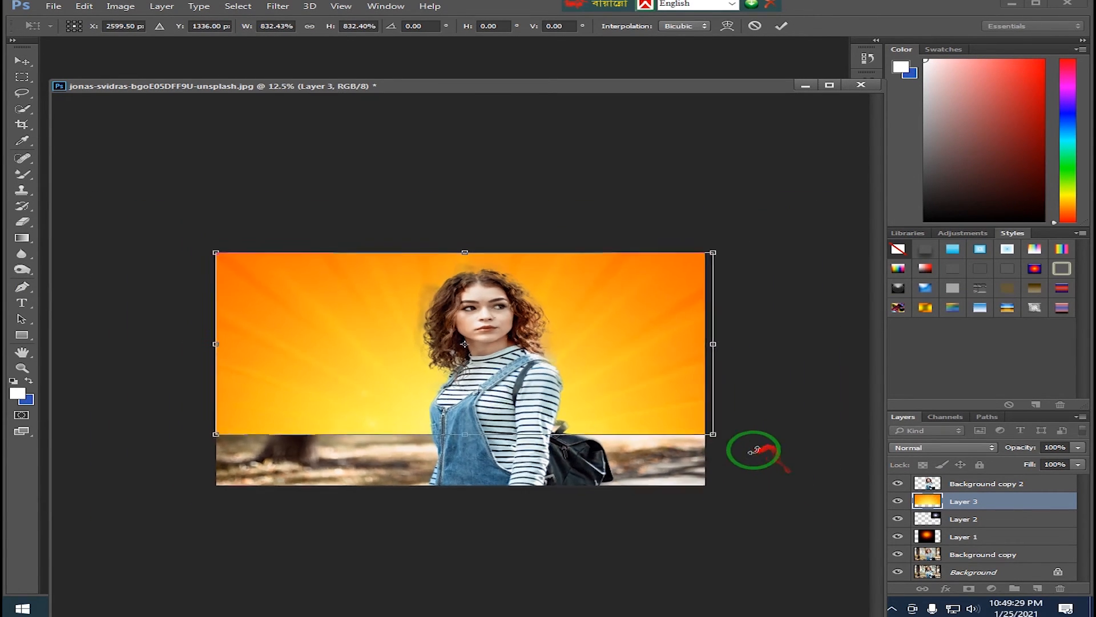
mouse_move(652, 419)
mouse_down()
mouse_move(749, 478)
mouse_move(647, 407)
mouse_up()
key(Return)
key(z)
click(567, 371)
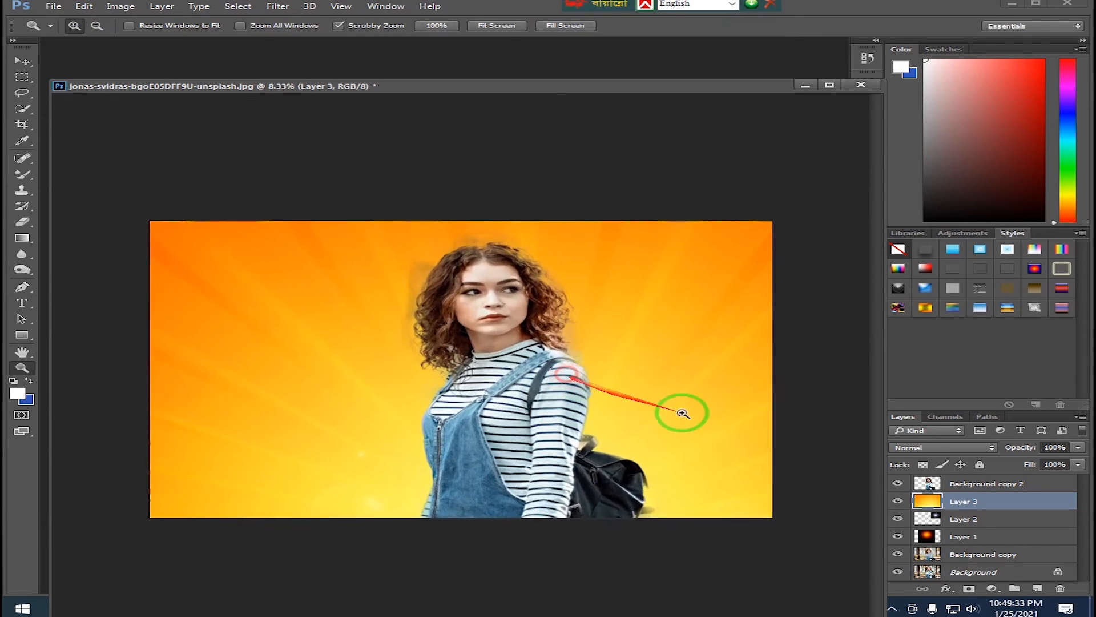
Set the orange rays layer's blend mode to Screen and reduce its fill to 33%.
click(939, 448)
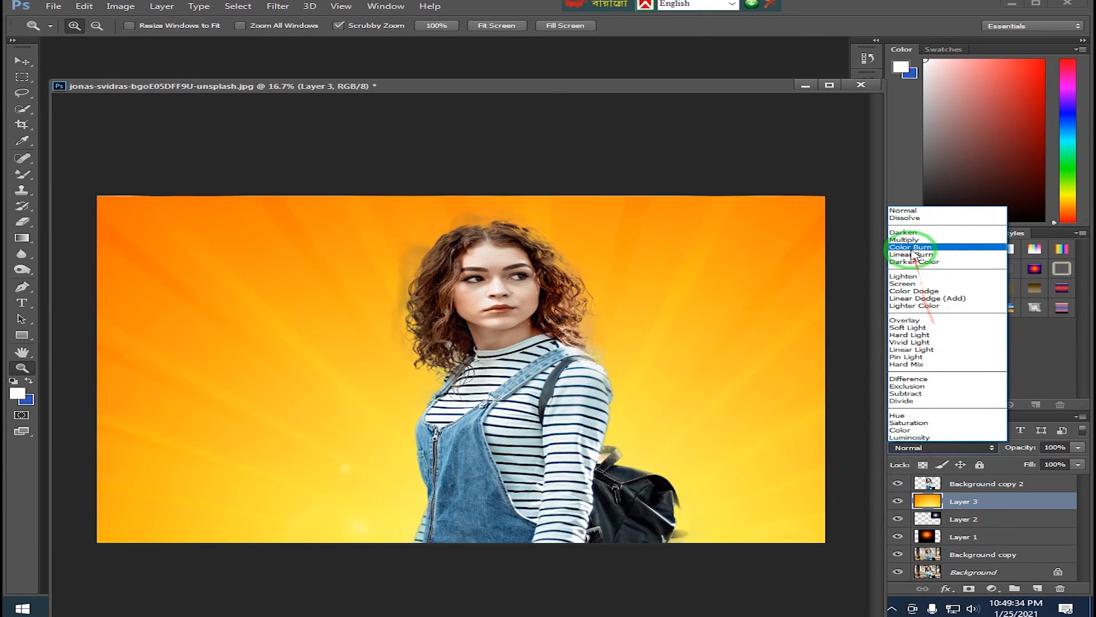
click(908, 284)
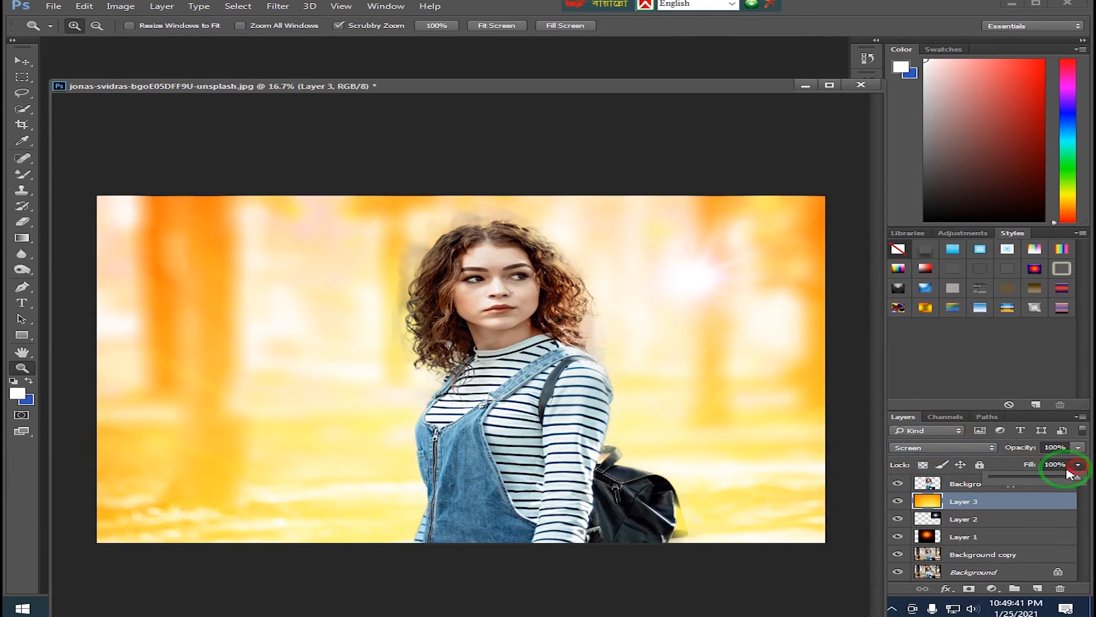
drag(1045, 482, 1018, 481)
alt+click(486, 364)
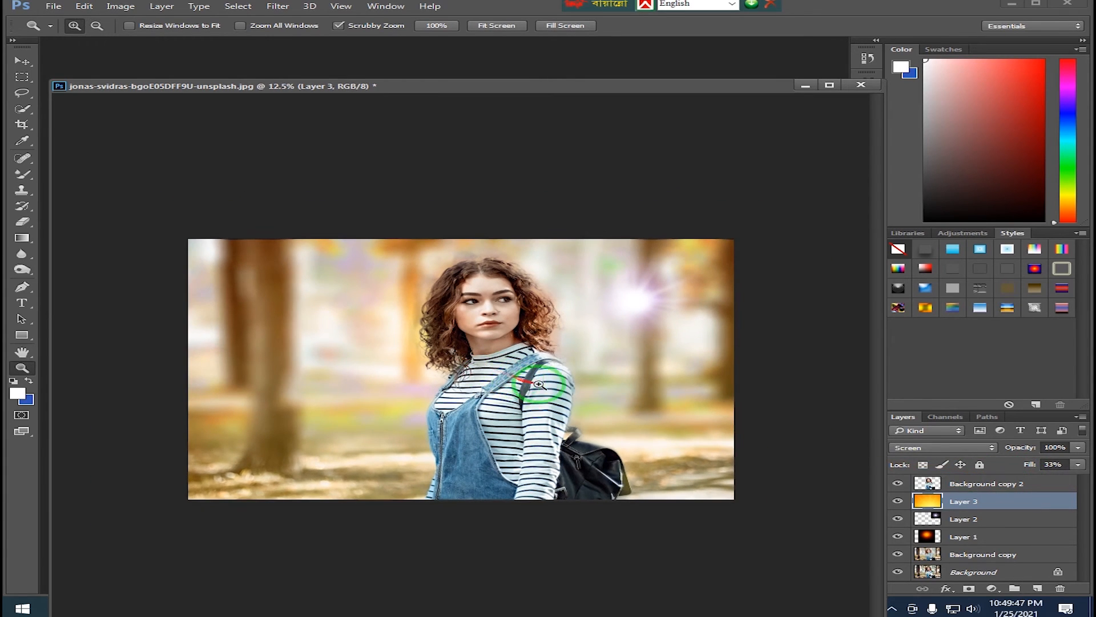
click(587, 384)
Compare the picture with and without the orange rays layer and the orange glow layer by toggling their visibility.
click(898, 502)
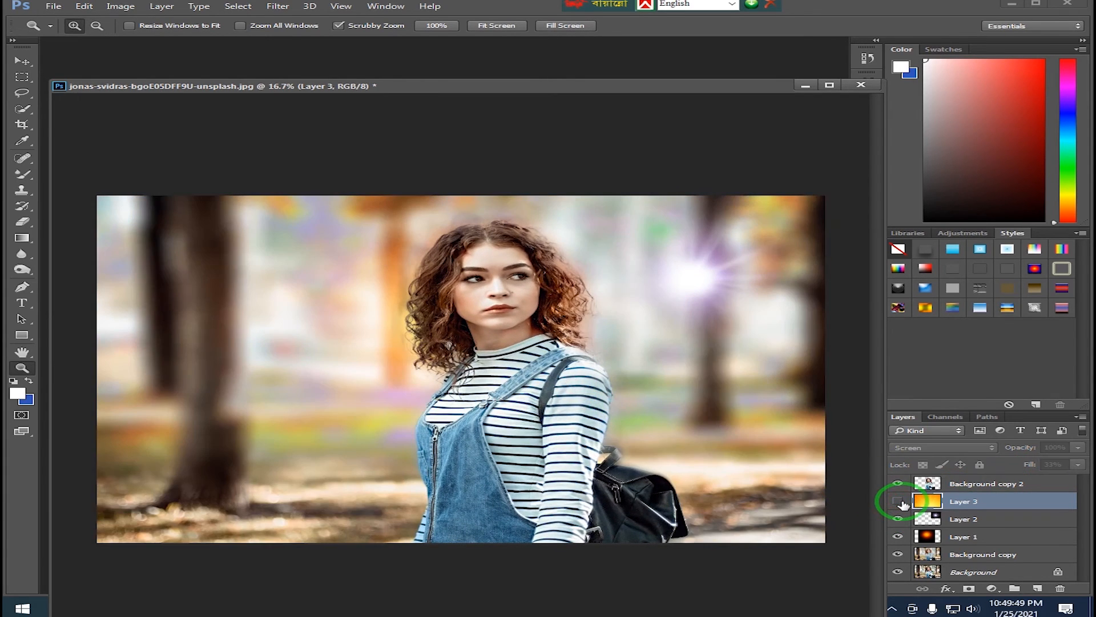
click(898, 501)
click(900, 501)
click(900, 501)
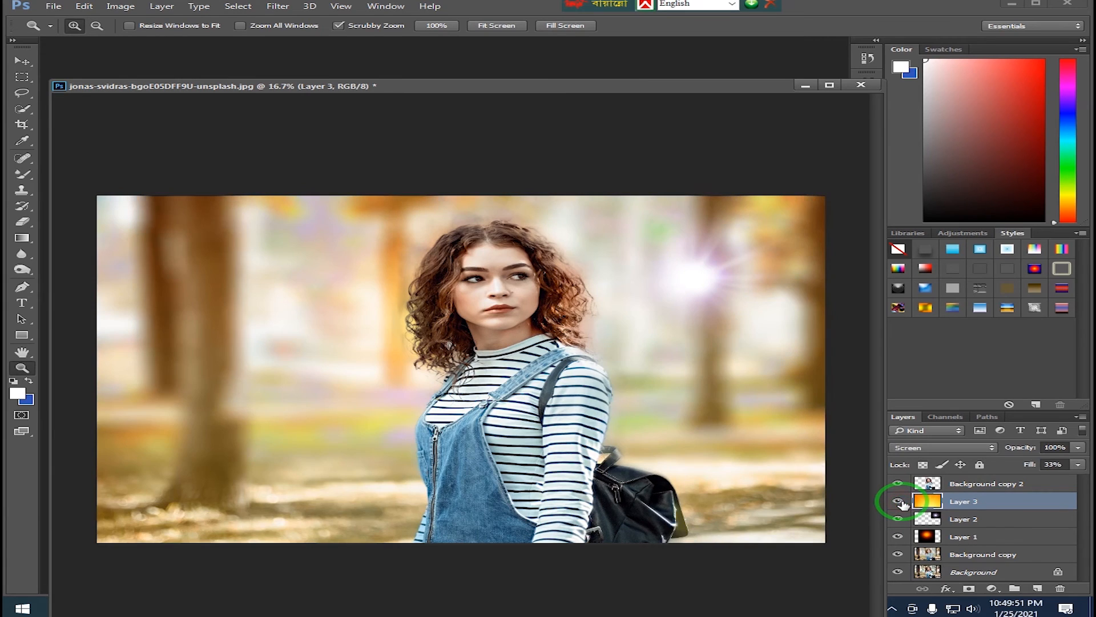
click(899, 536)
click(900, 536)
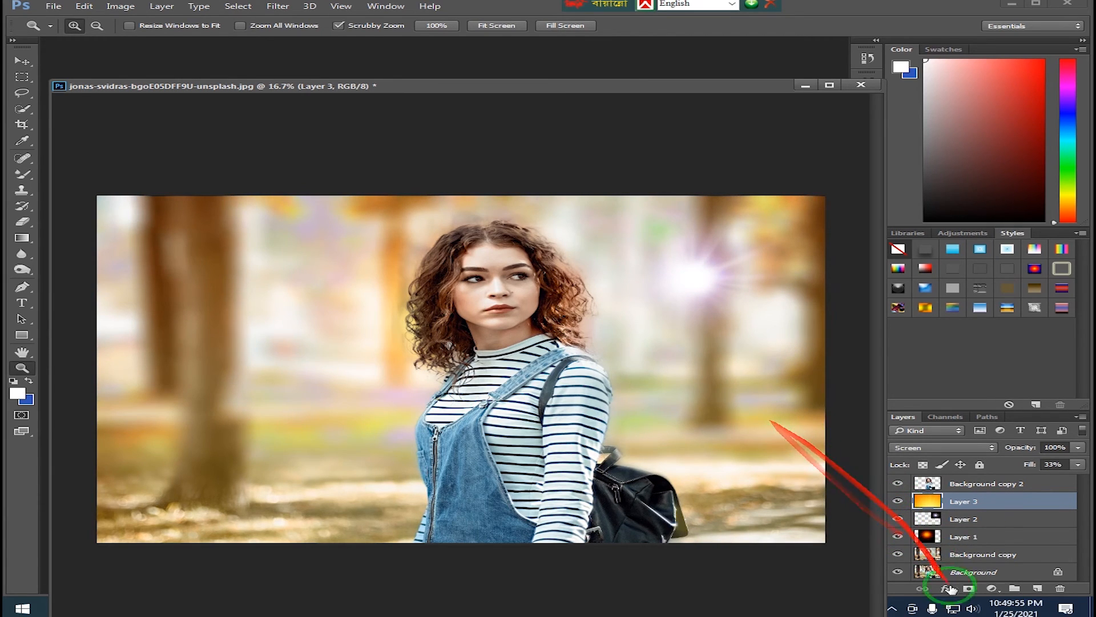
Flatten the image and save it to the Desktop as a progressive JPEG at Maximum quality 12.
right_click(980, 574)
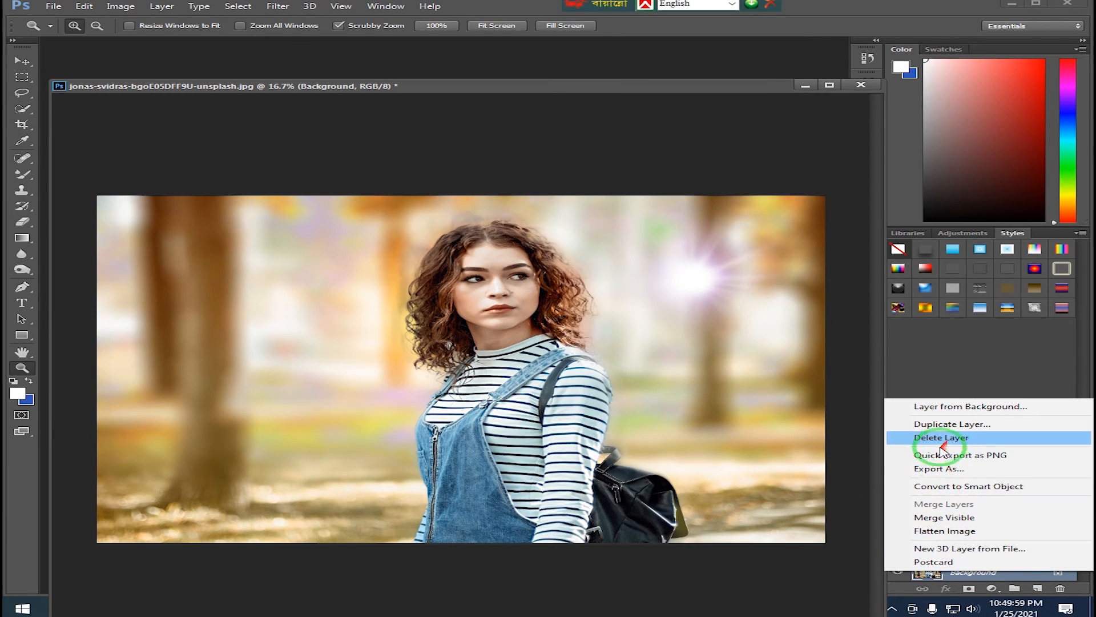
click(939, 532)
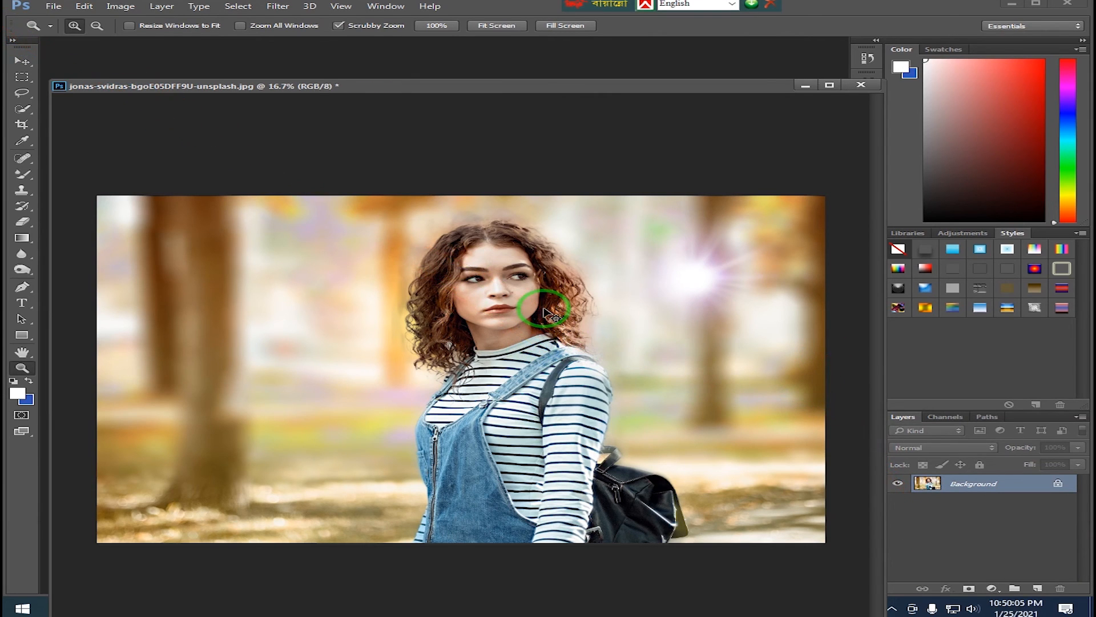
key(ctrl+shift+s)
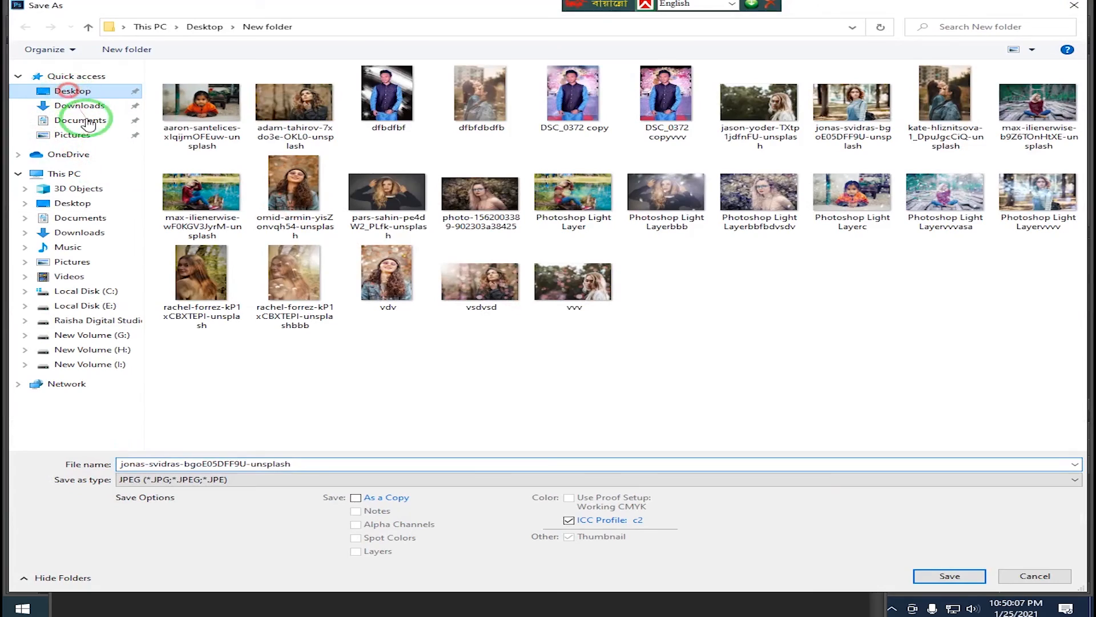
click(72, 91)
click(304, 463)
key(Return)
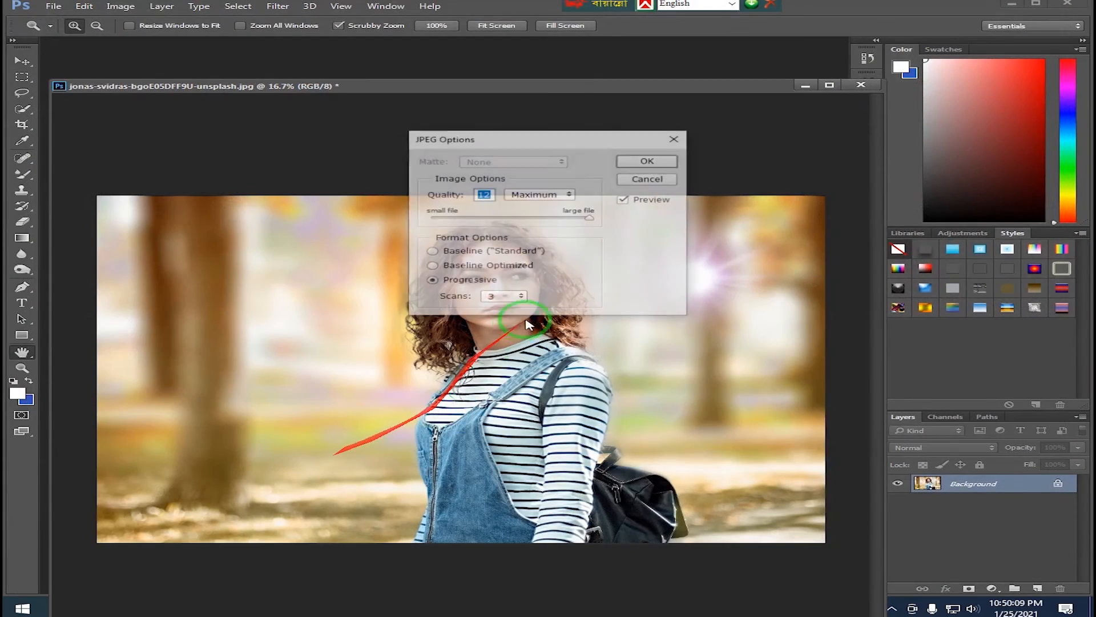
click(646, 162)
Undo the flattening of the portrait to bring back its separate layers.
click(508, 332)
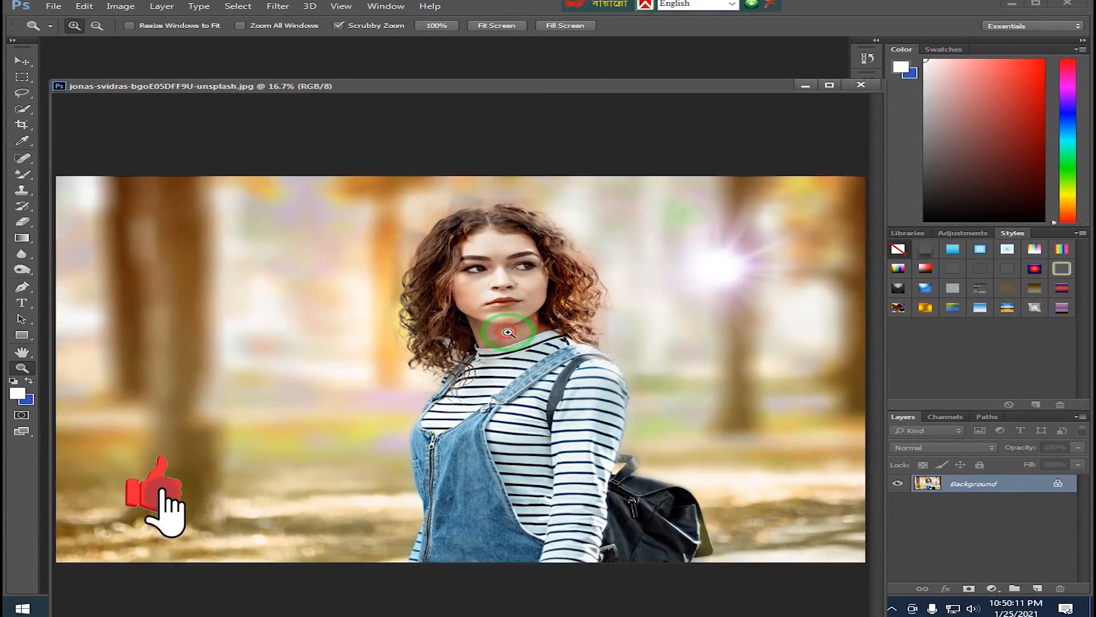
key(ctrl+minus)
key(ctrl+minus)
key(ctrl+z)
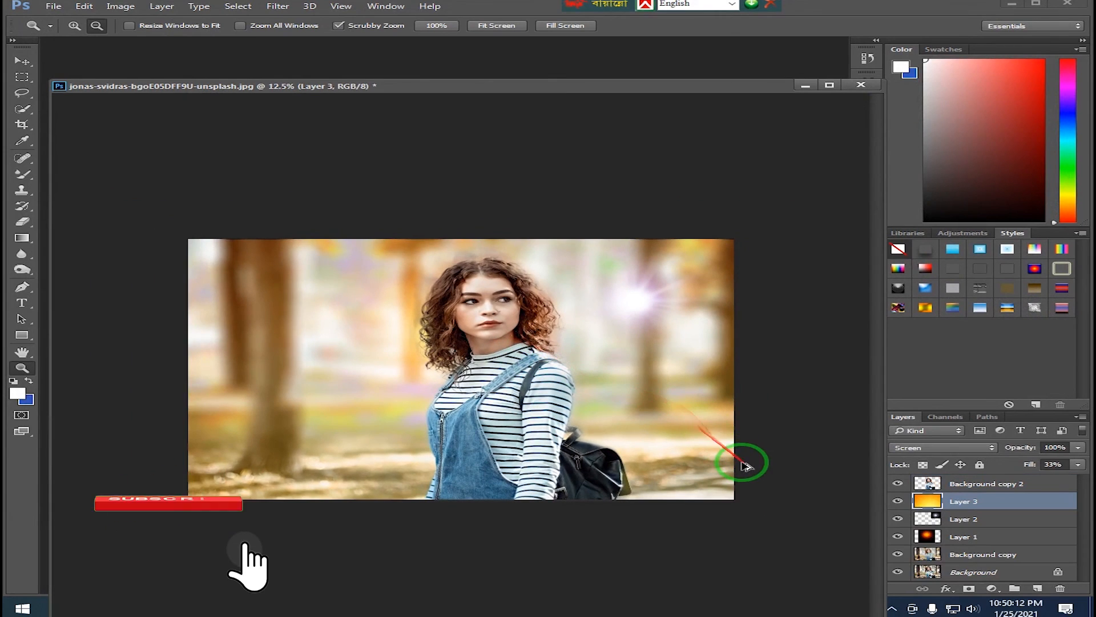
Compare the picture with and without the blurred Background copy layer, and leave that layer hidden.
click(898, 555)
click(899, 555)
click(899, 555)
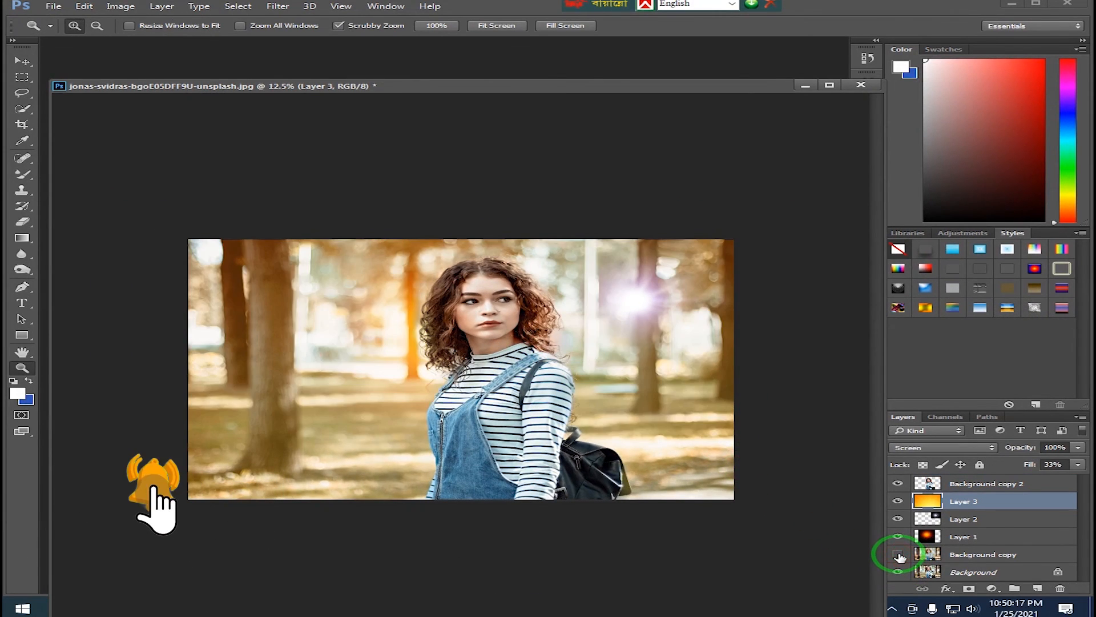
click(899, 555)
click(899, 555)
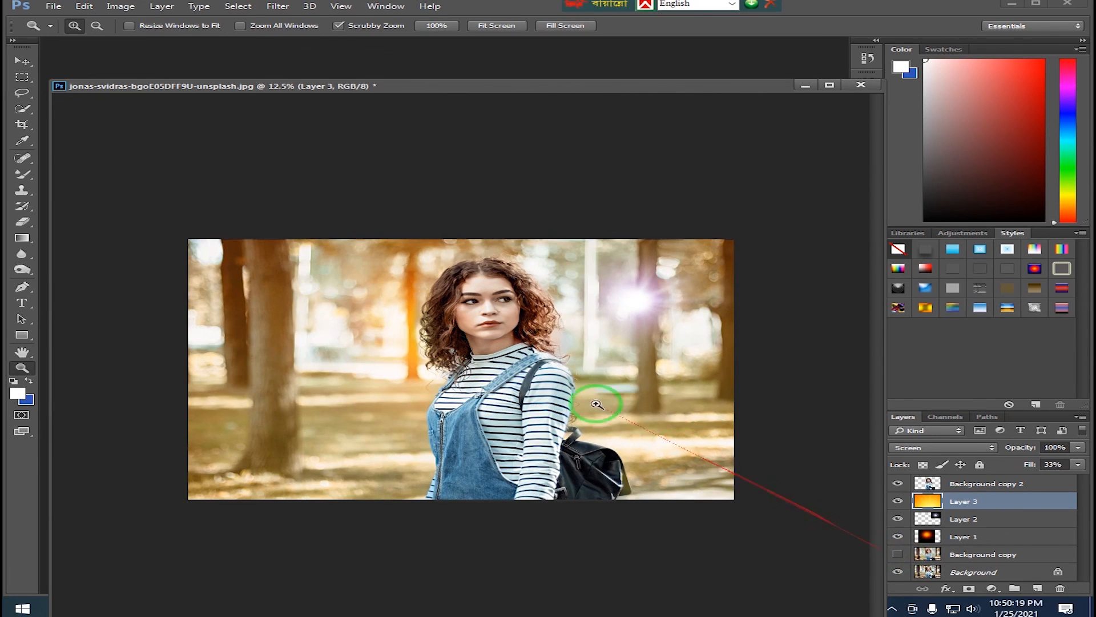
click(574, 391)
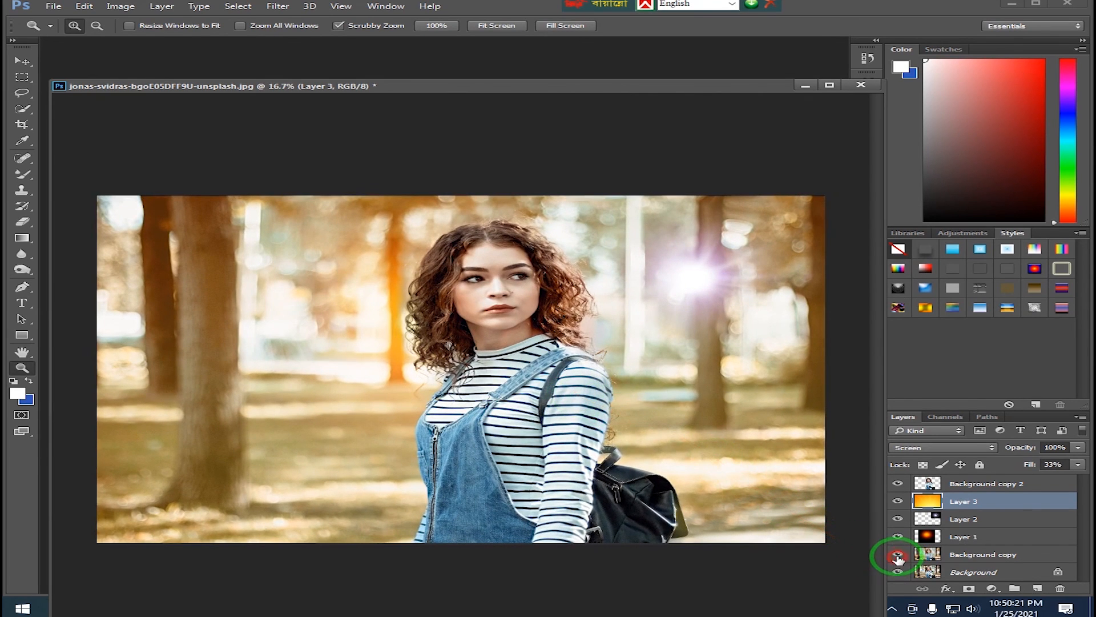
click(898, 555)
click(899, 555)
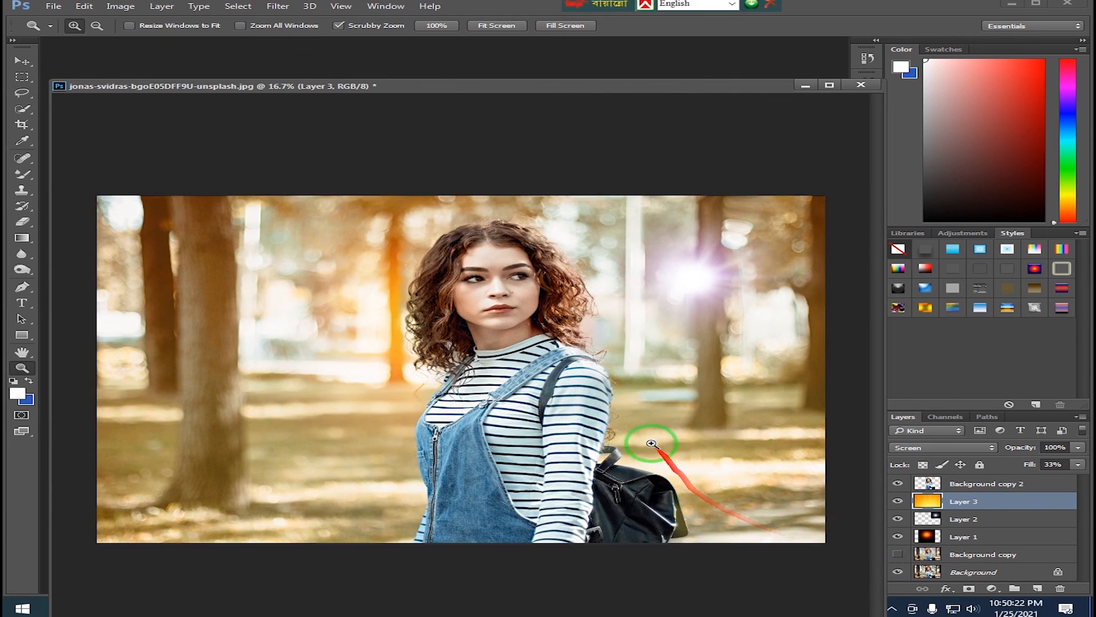
click(615, 389)
alt+click(622, 404)
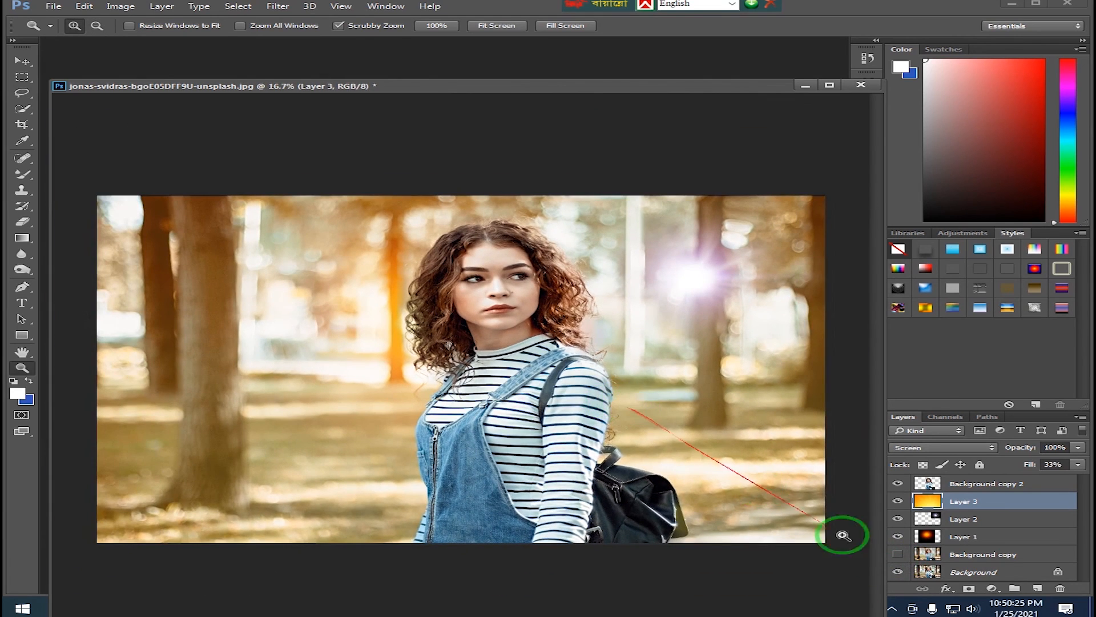
click(909, 609)
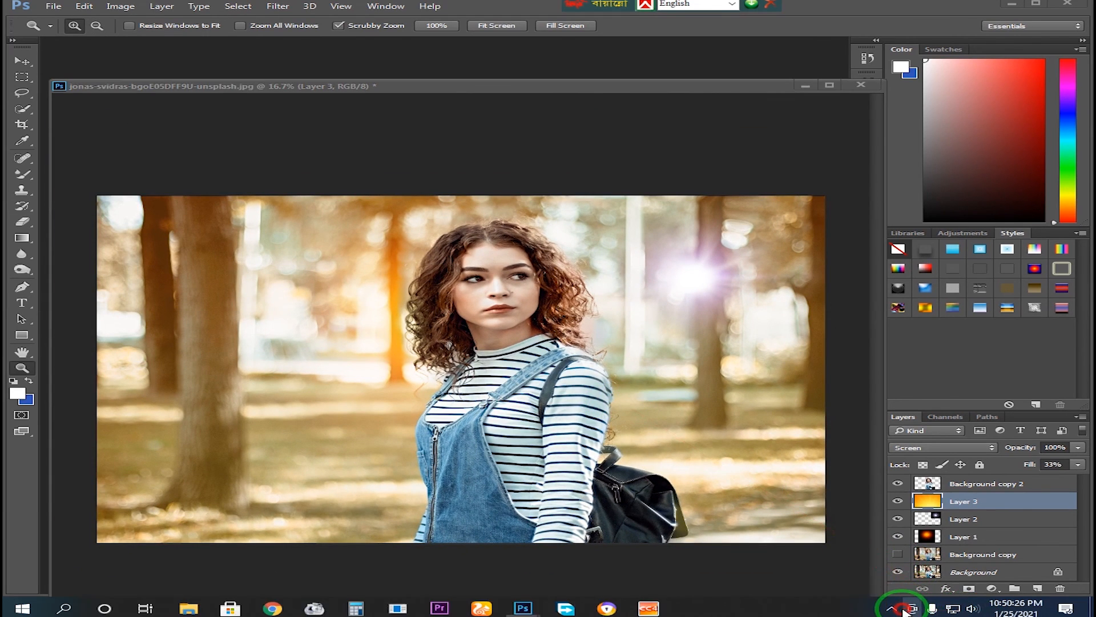
click(971, 609)
click(889, 608)
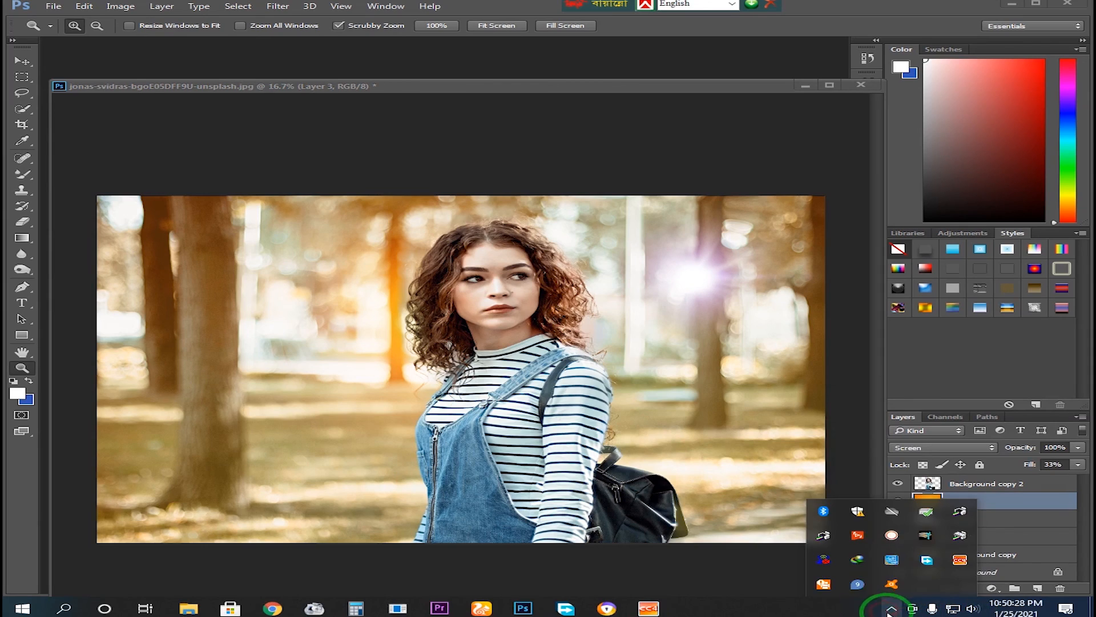
click(601, 360)
Open the Save As dialog for the layered version of the portrait.
key(ctrl+shift+s)
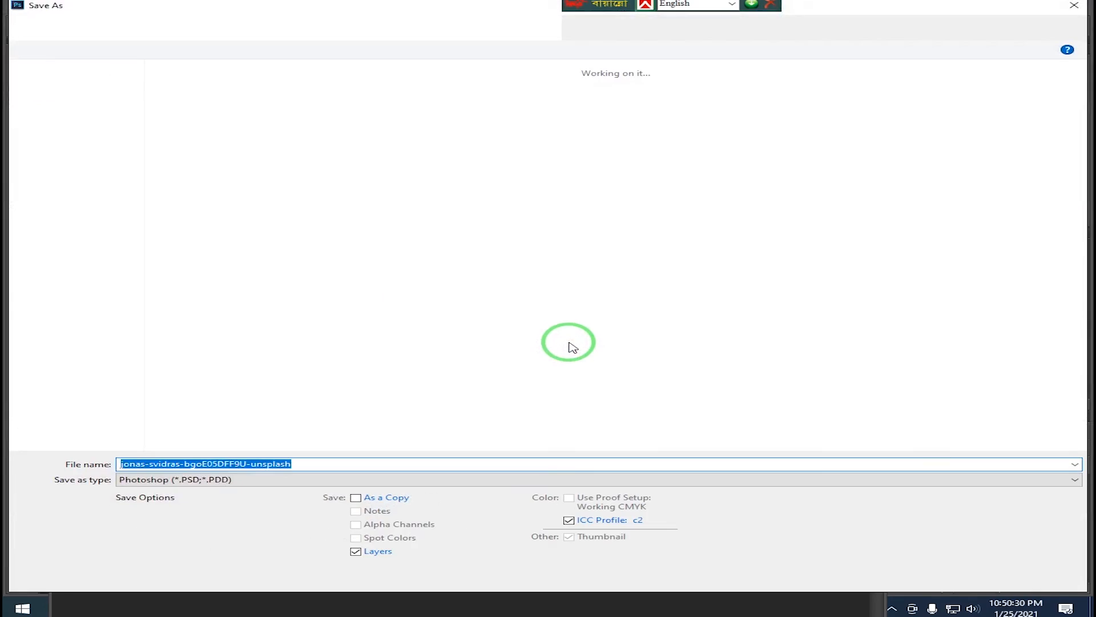